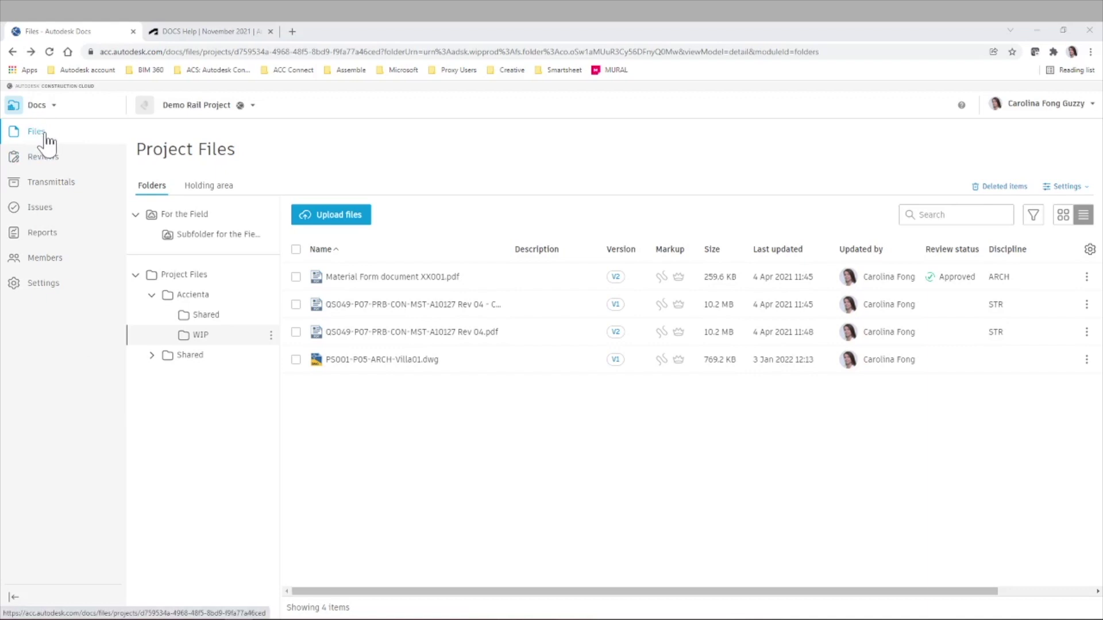
Read the November 2021 What's New note on opening and editing DWGs, then return to Project Files.
click(207, 31)
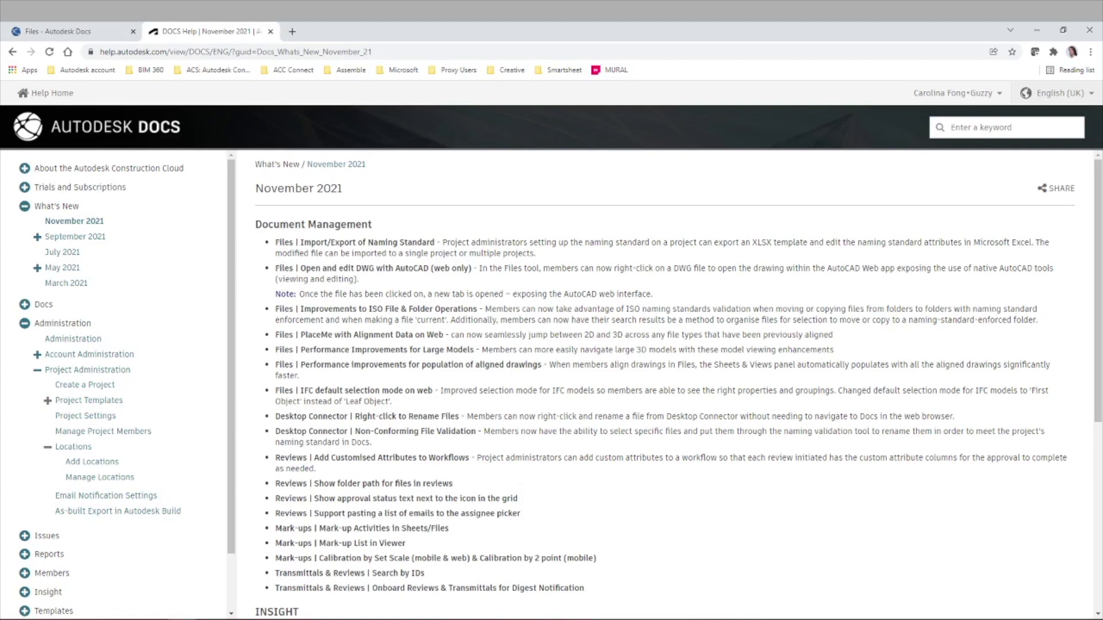
drag(299, 268, 374, 268)
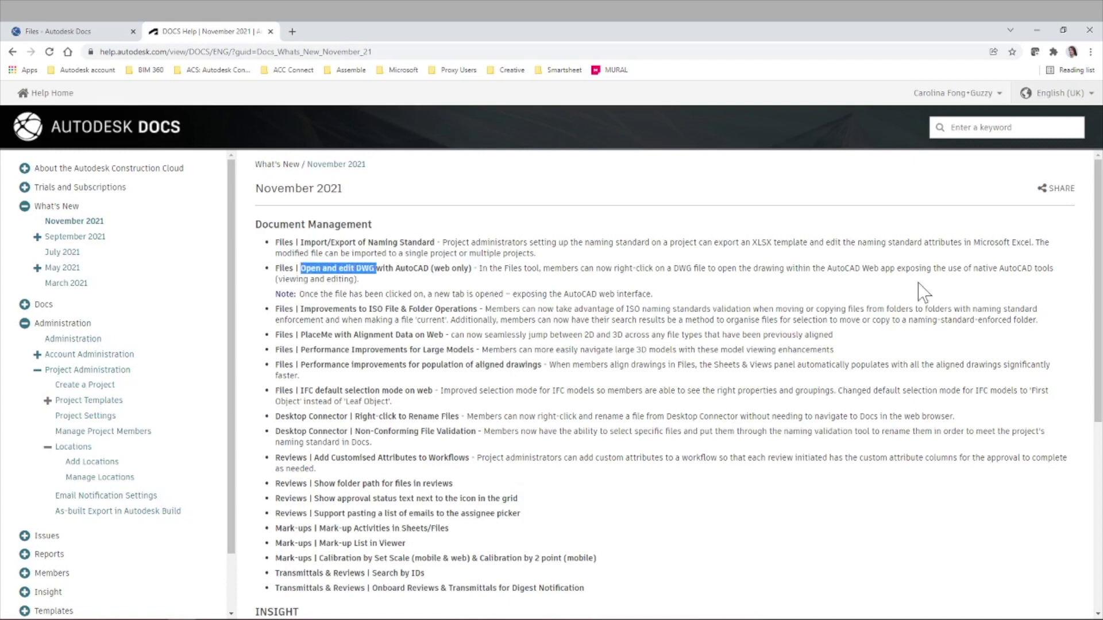
click(374, 277)
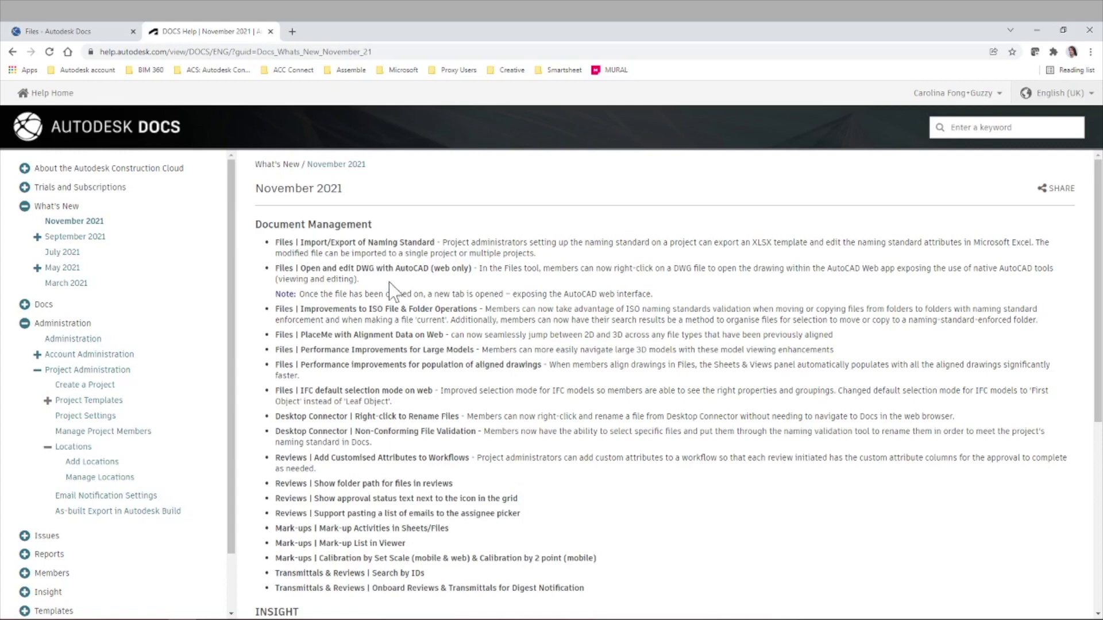
click(98, 29)
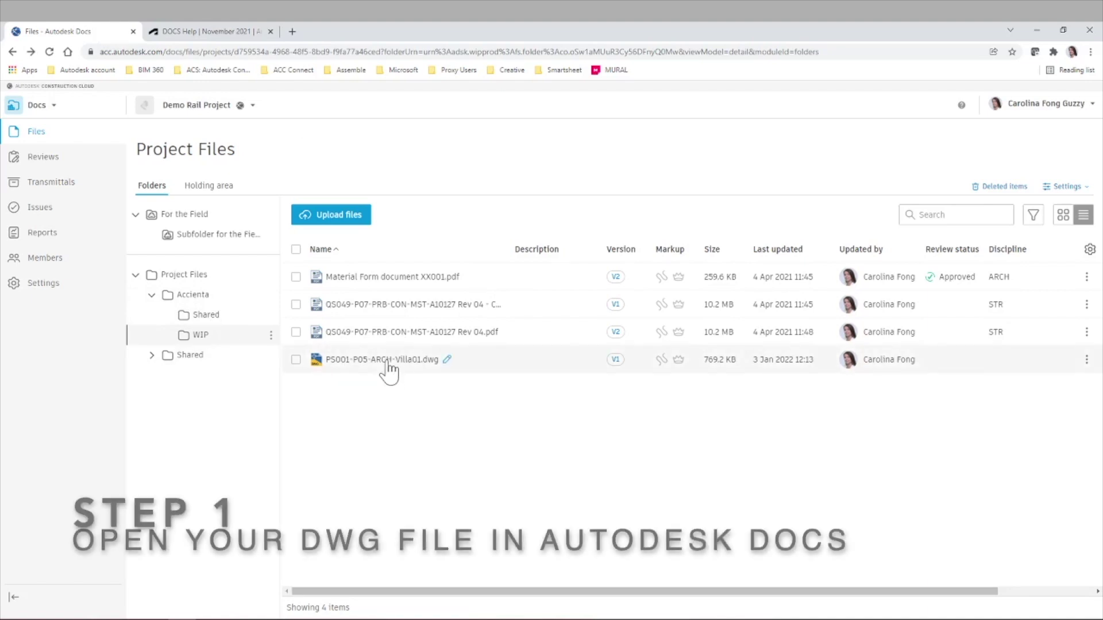
Open P5001-P05-ARCH-Villa01.dwg V1 in the viewer and zoom into its plans and elevations.
click(385, 361)
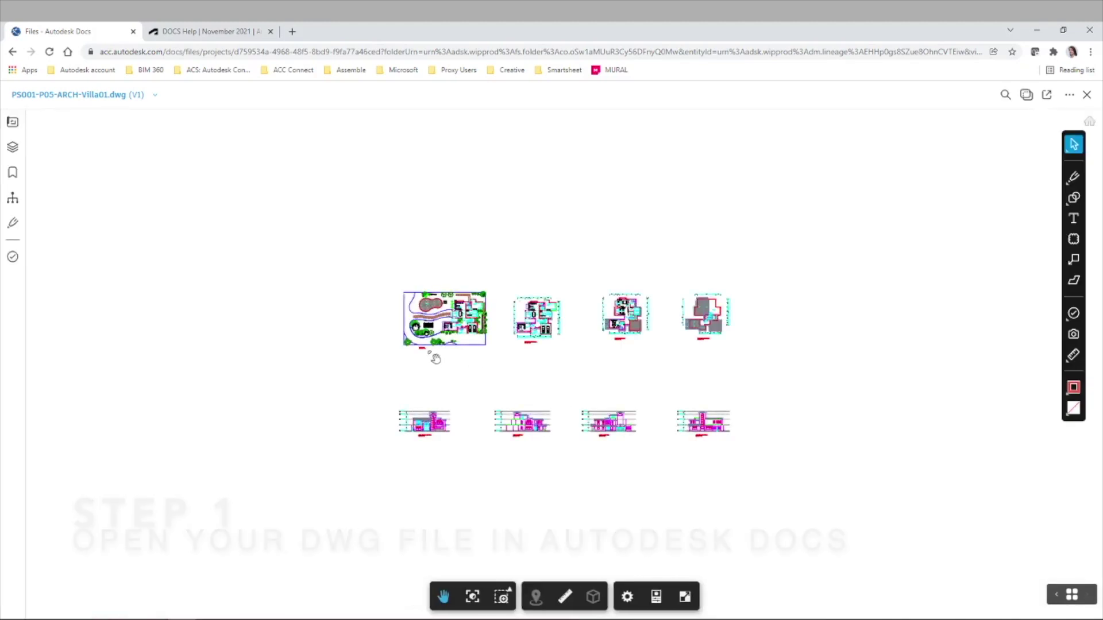
scroll(434, 357, up, 3)
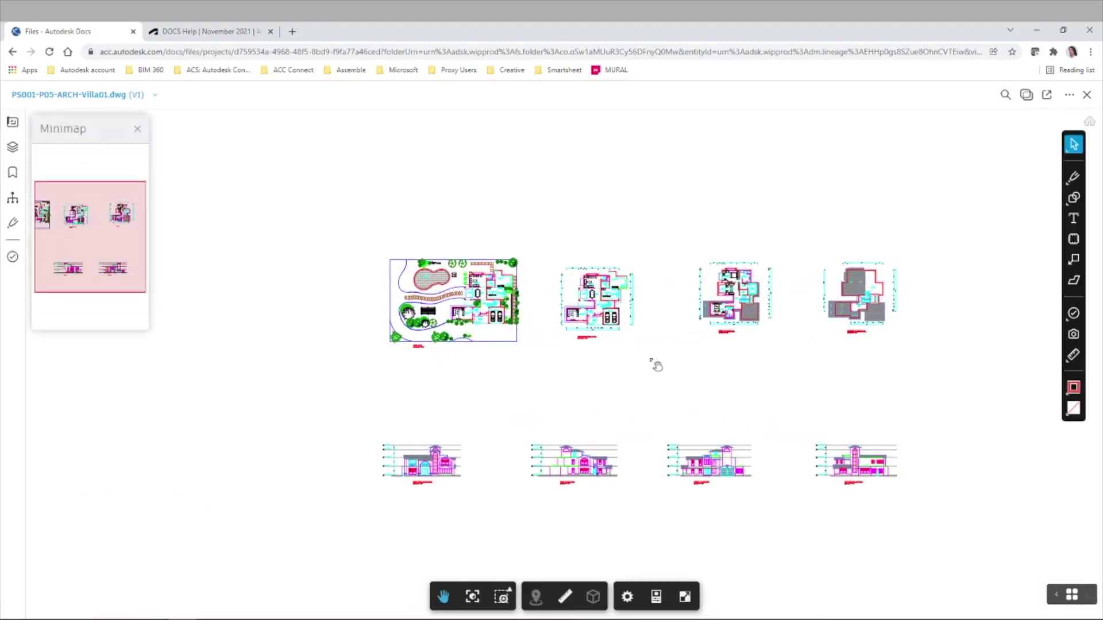
scroll(896, 394, up, 3)
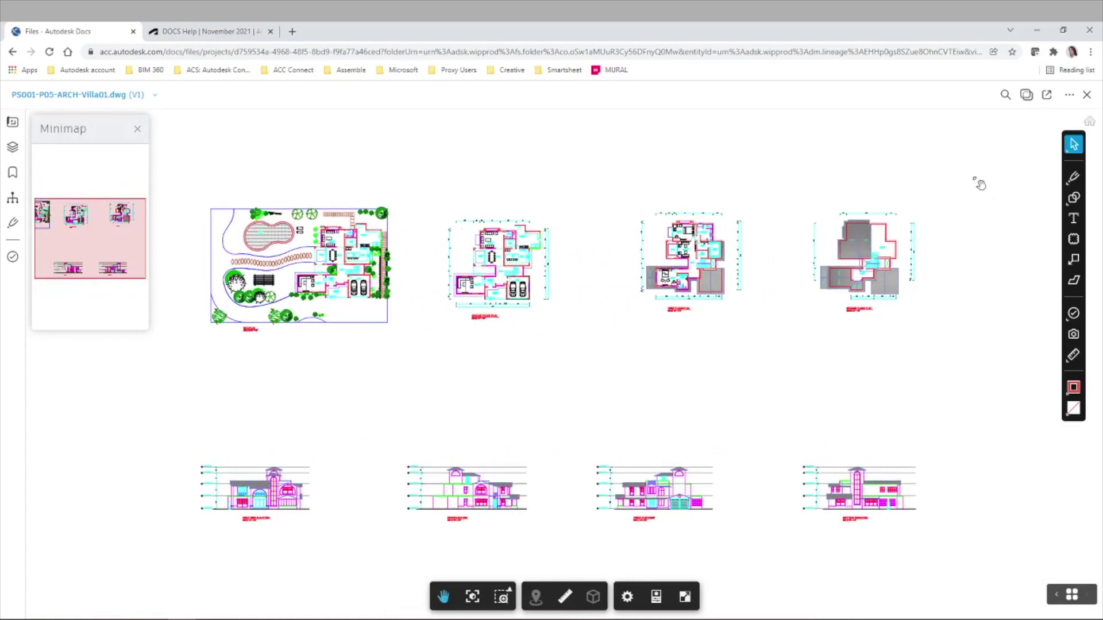
Open the Villa01 drawing for editing in AutoCAD Web App.
click(1046, 96)
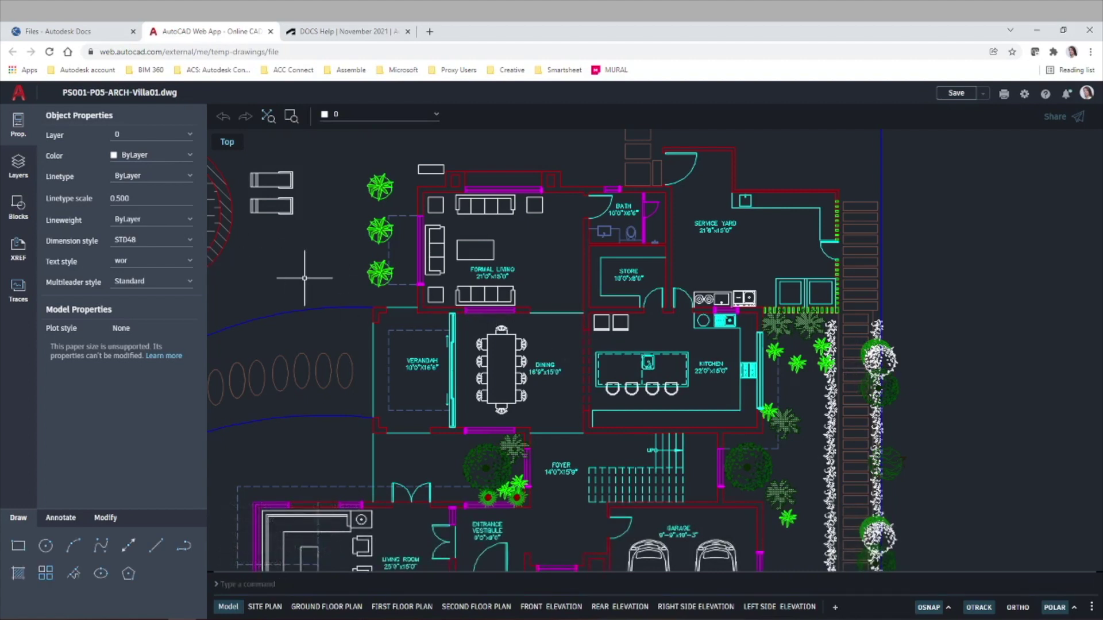
Erase the pool's outer outline and the three ellipses along its path.
middle_drag(298, 196, 515, 220)
middle_drag(528, 307, 696, 328)
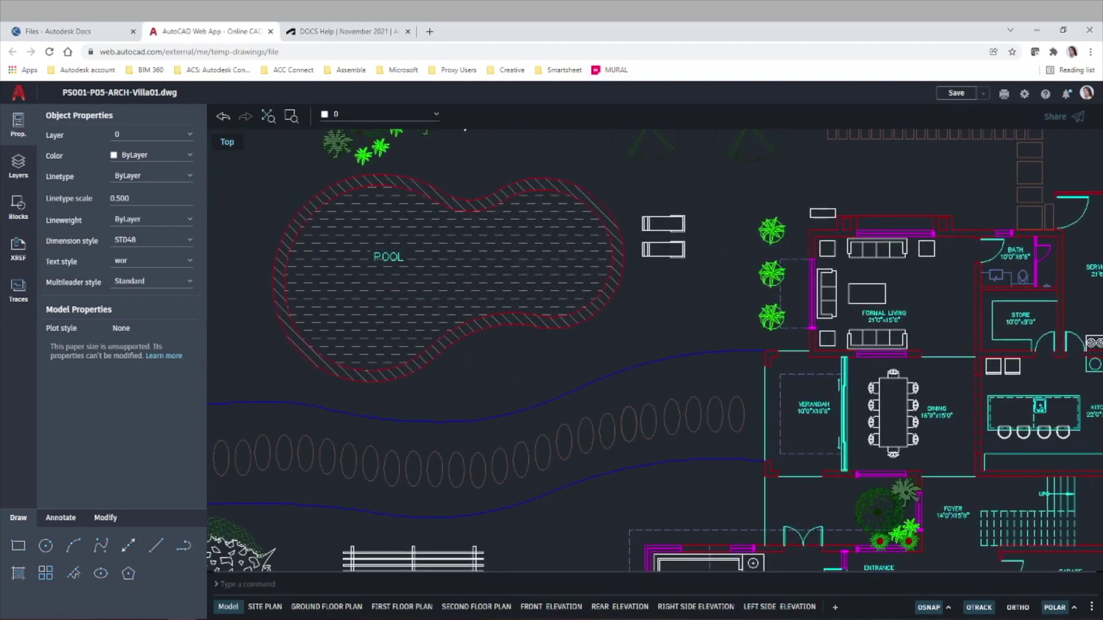
click(579, 319)
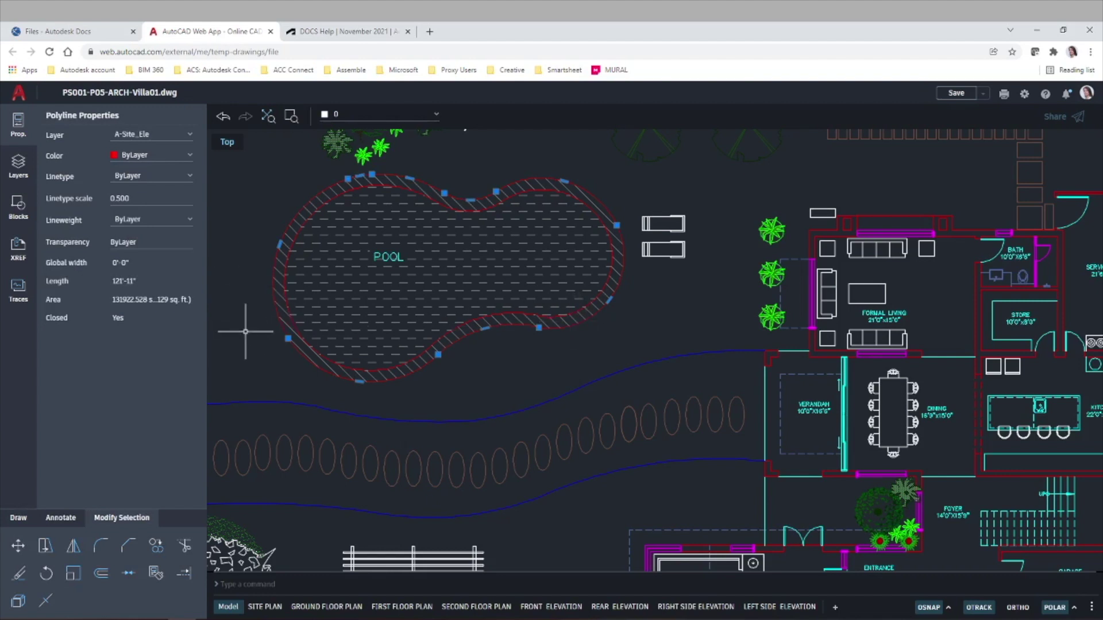
click(462, 458)
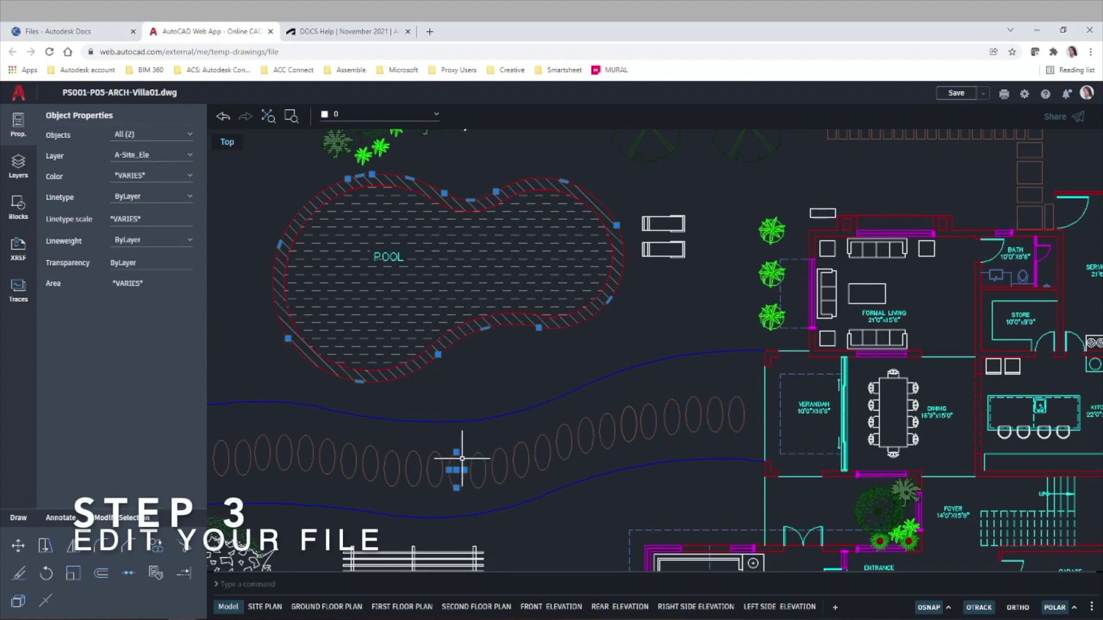
key(Delete)
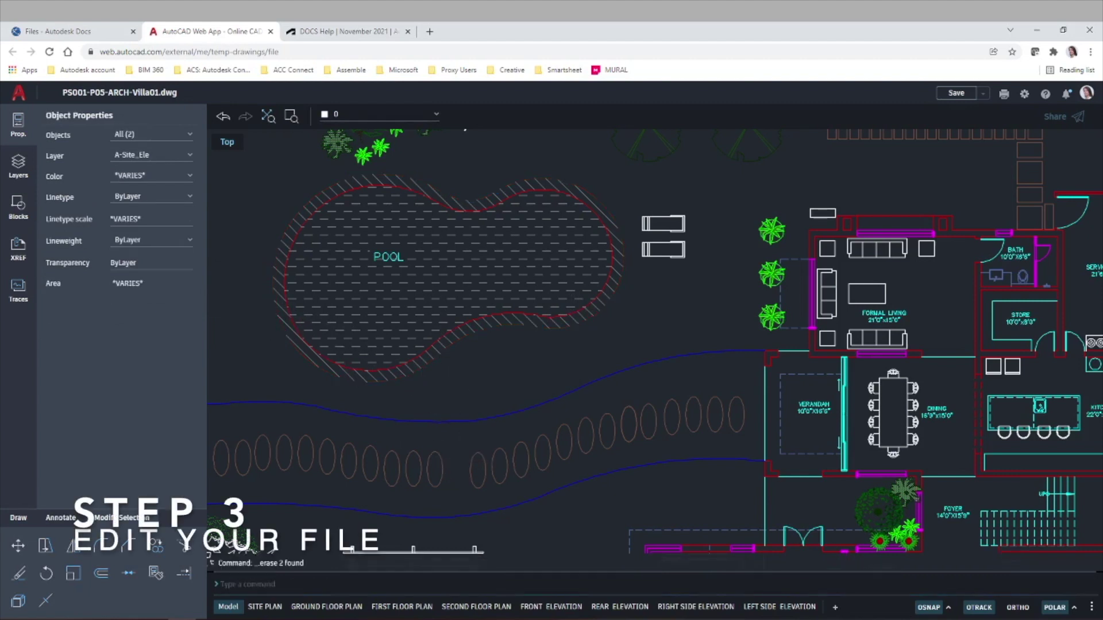
click(415, 455)
key(Delete)
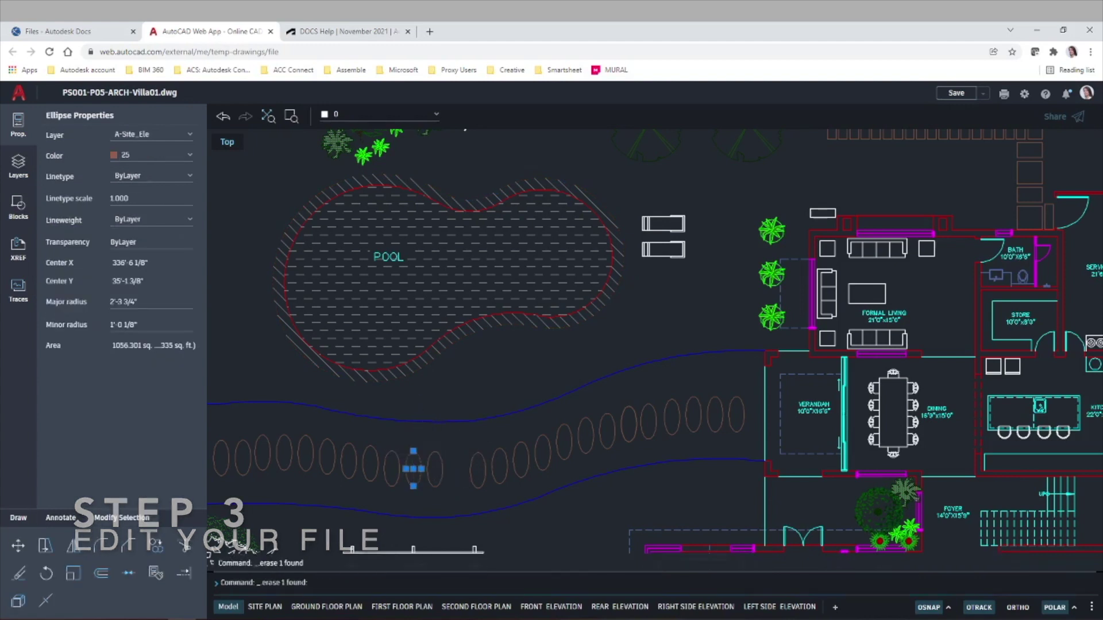
click(371, 450)
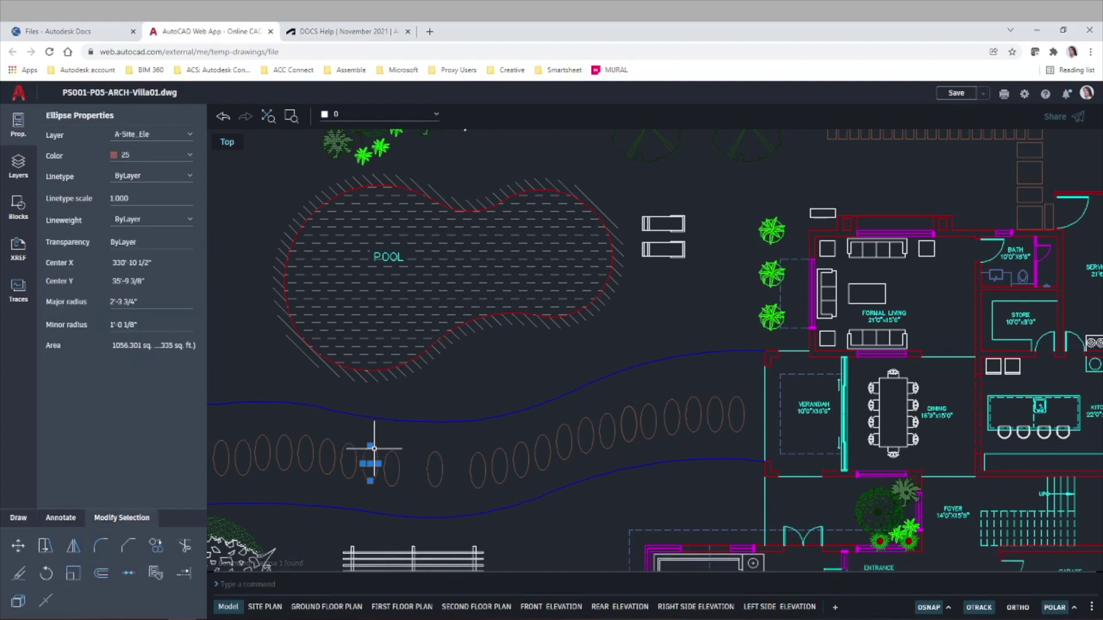
key(Delete)
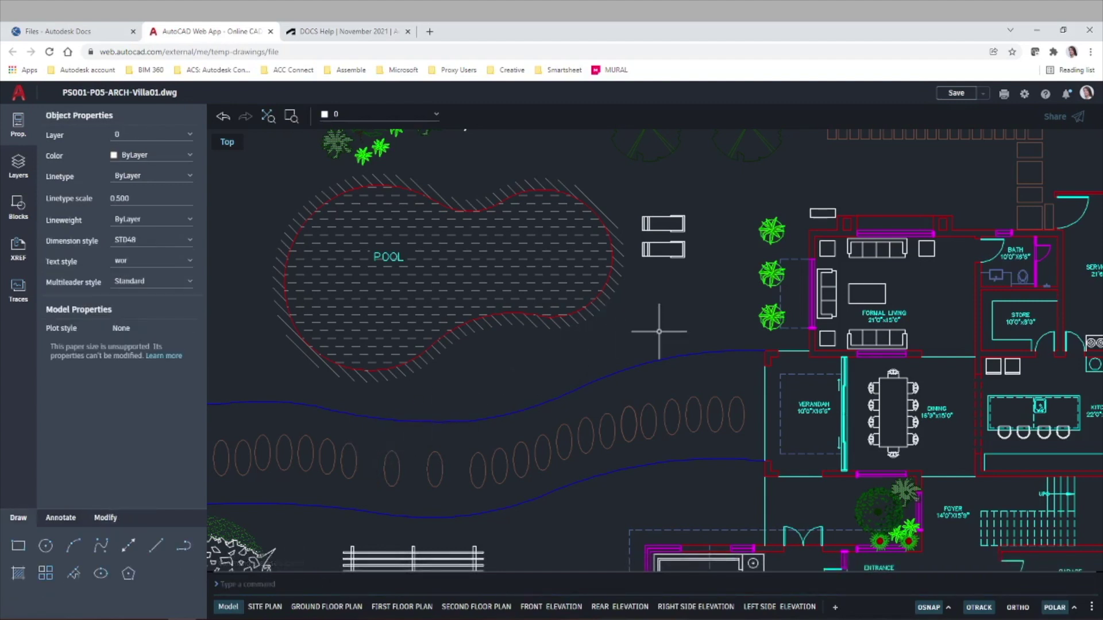
Shift the Formal Living coffee table slightly with MOVE and save the drawing.
click(867, 284)
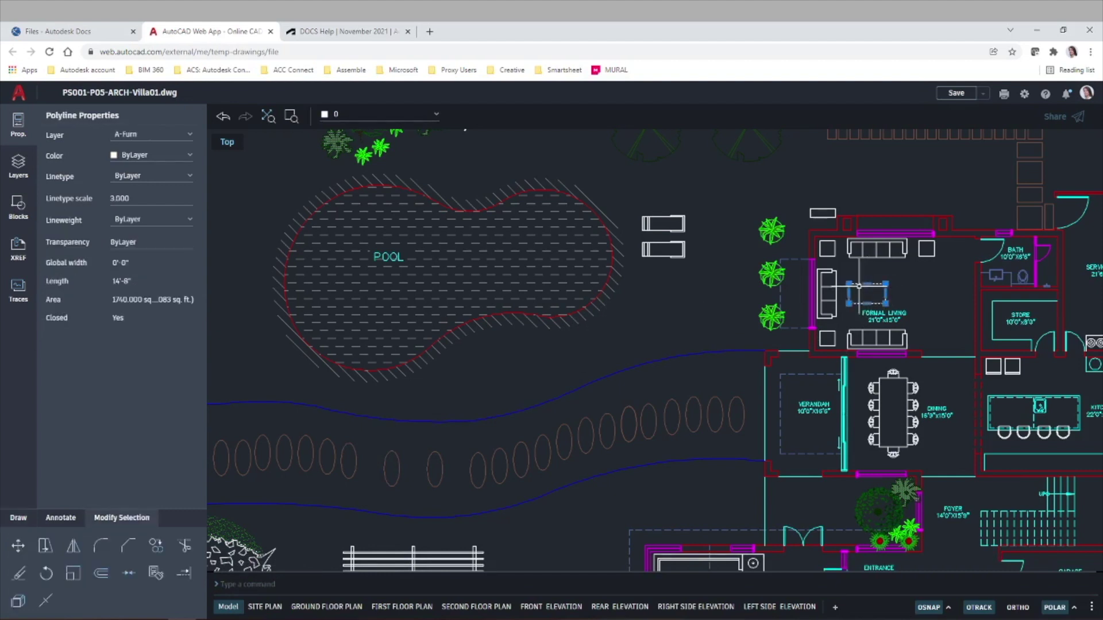
text(move)
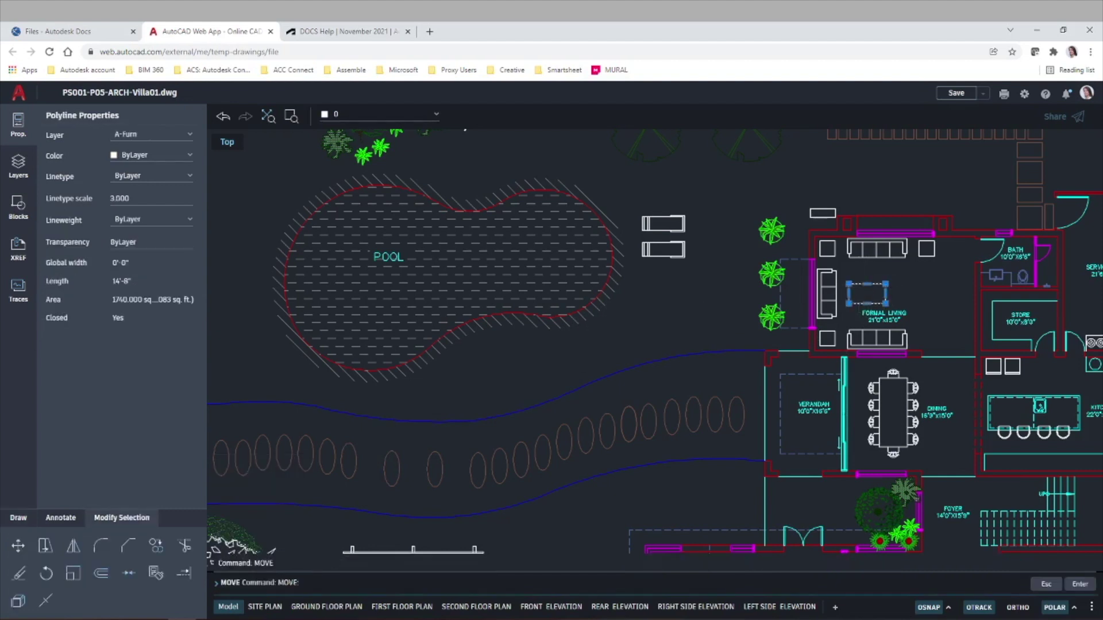
key(Return)
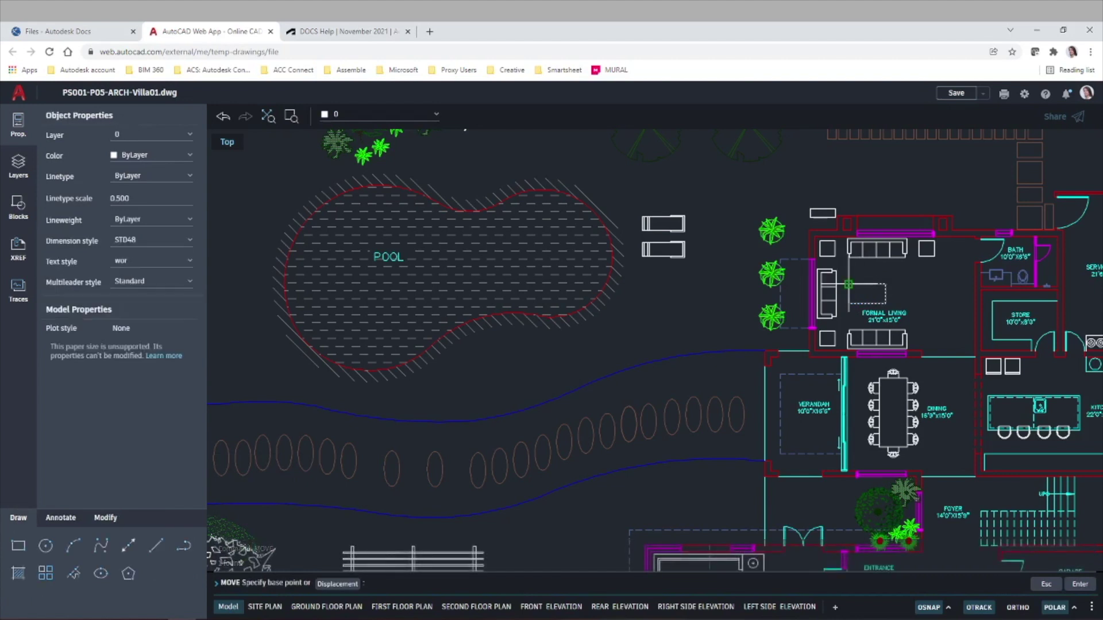
click(848, 283)
click(860, 283)
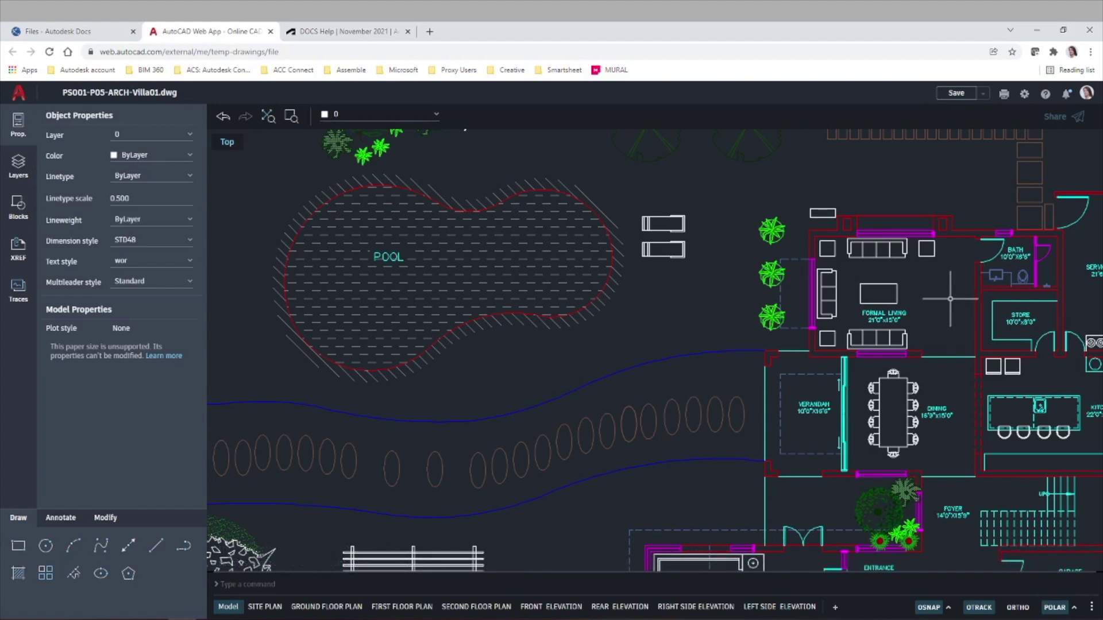
click(964, 96)
Back in the Docs file list, check the Villa01 version history showing V2 current and V1 earlier.
click(103, 30)
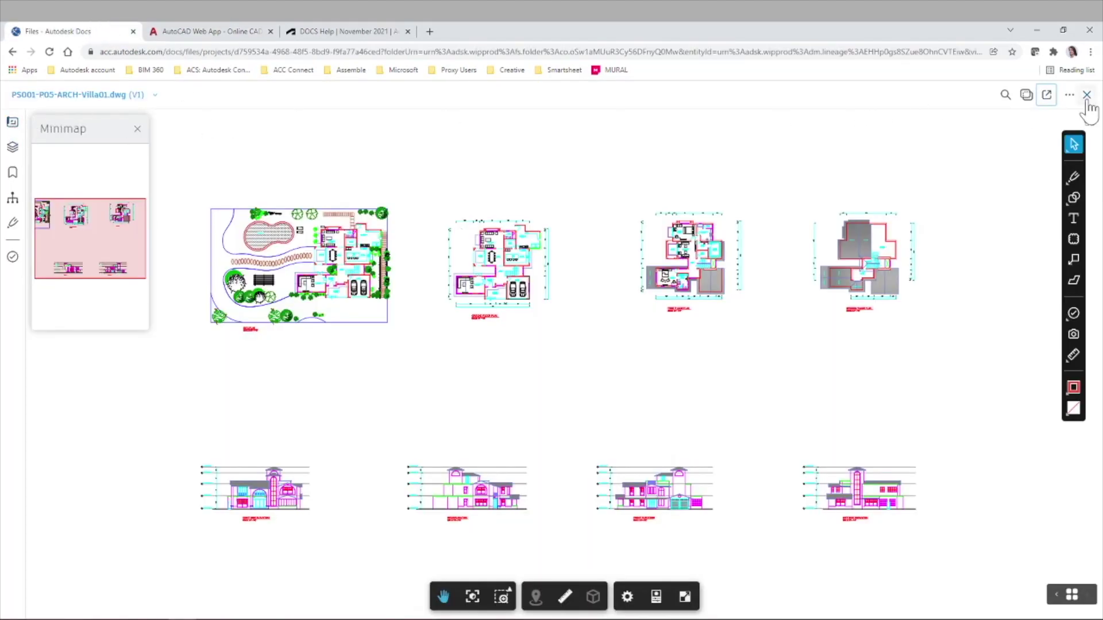
click(1085, 101)
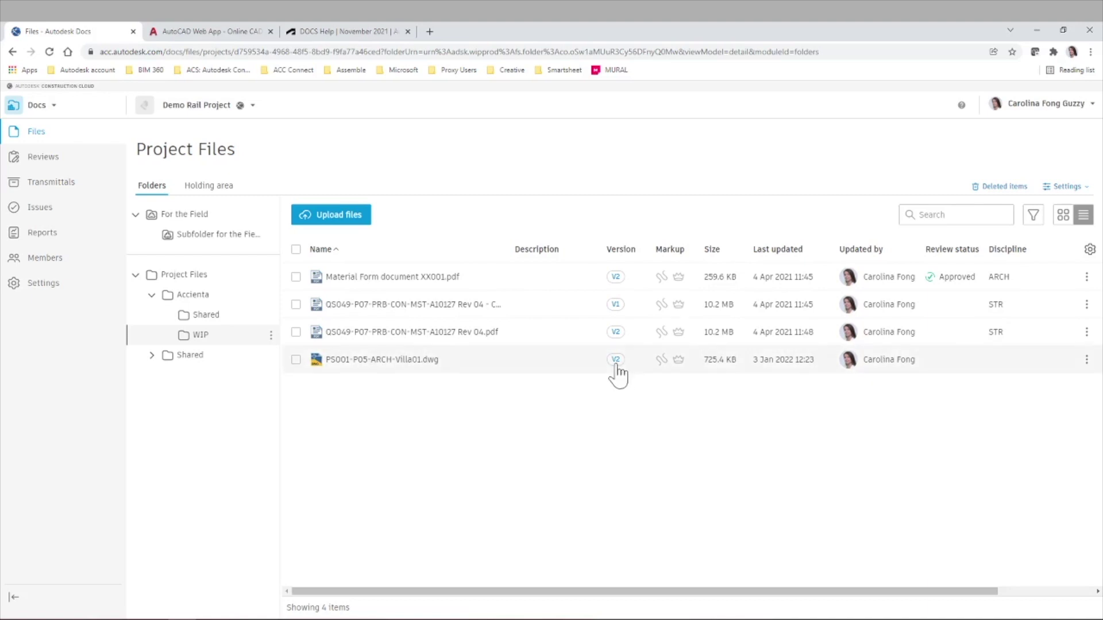
click(615, 360)
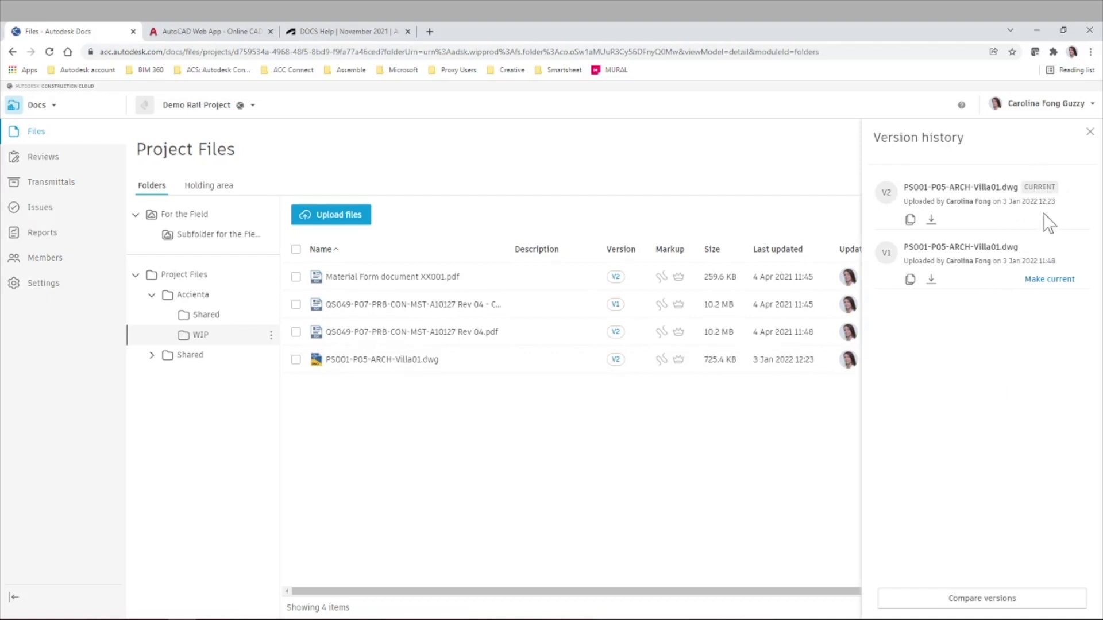
click(1090, 132)
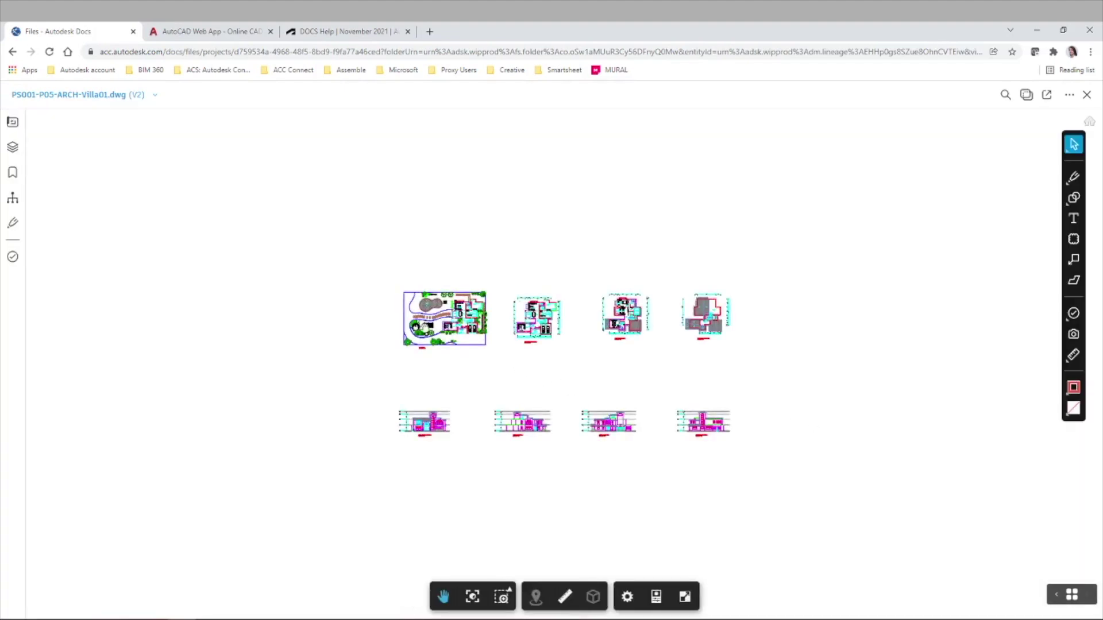
Zoom around the V2 site plan, then set up a comparison pairing V2 with V1.
scroll(436, 322, up, 10)
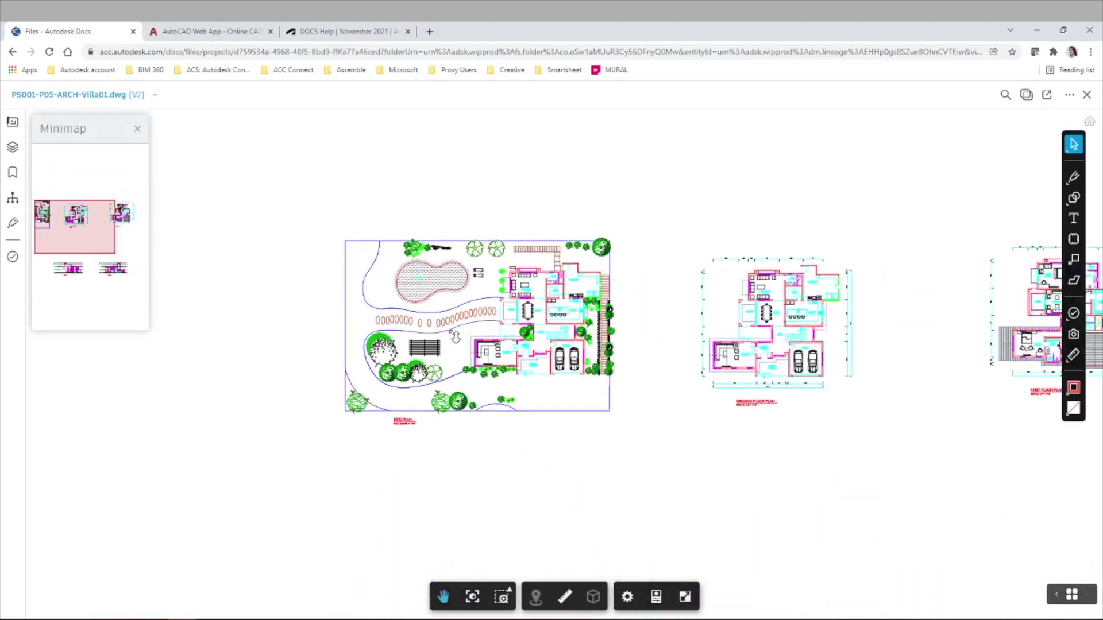
scroll(454, 339, up, 3)
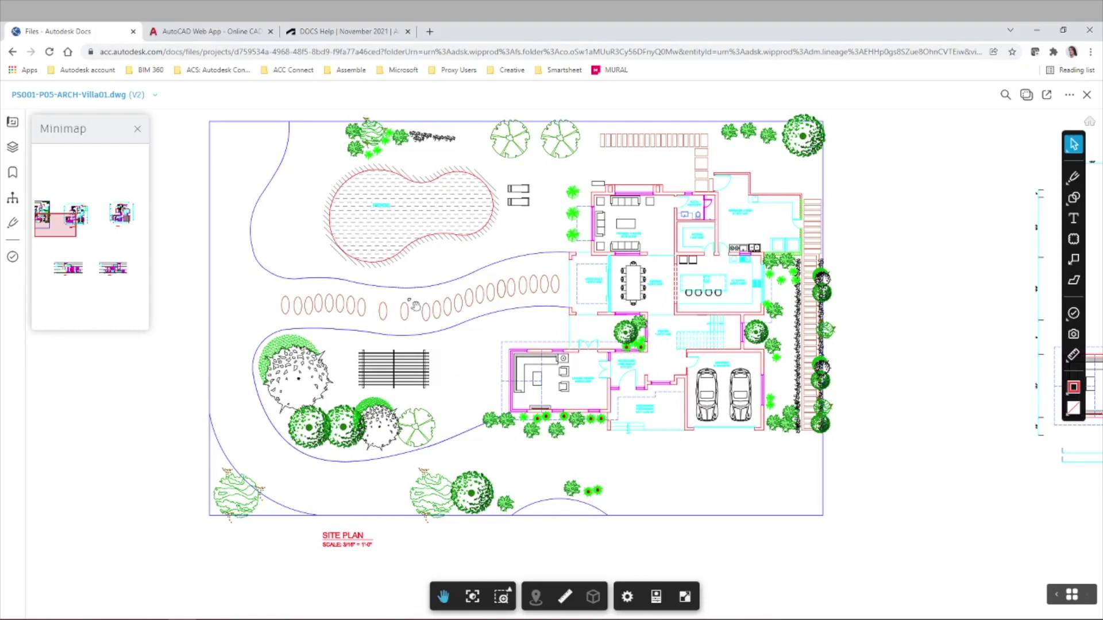
scroll(402, 284, up, 2)
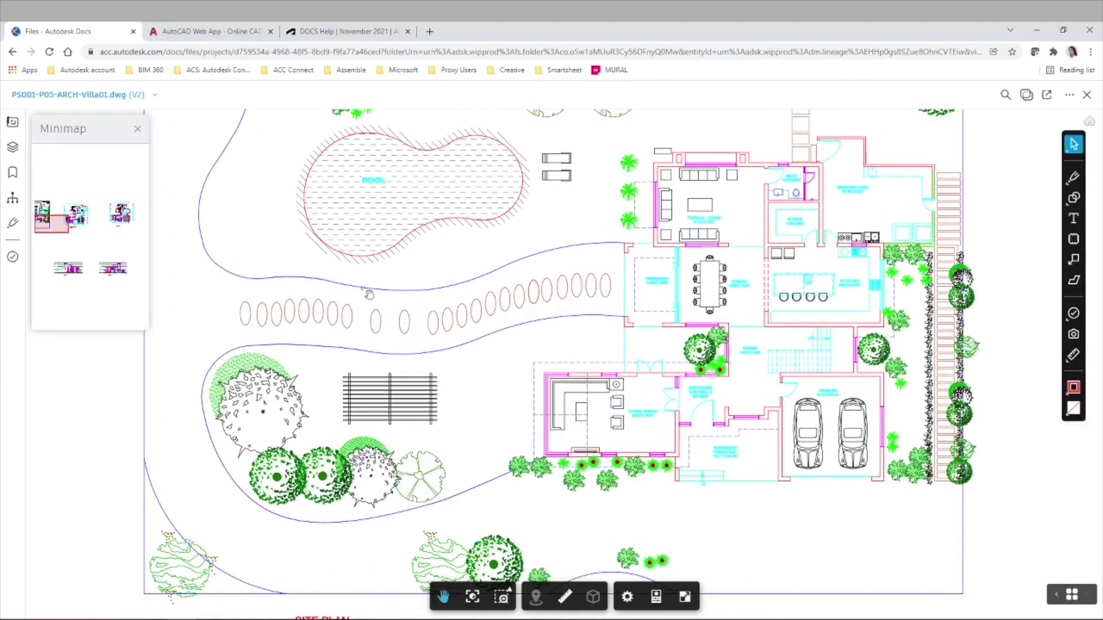
scroll(422, 339, up, 2)
scroll(421, 332, down, 3)
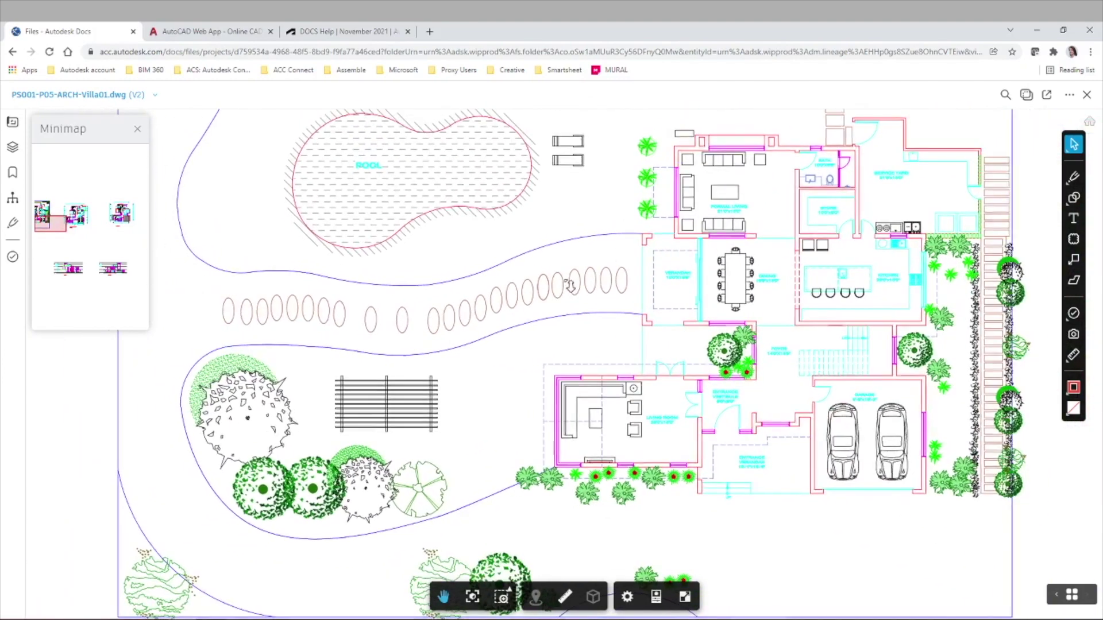
scroll(738, 174, up, 5)
scroll(738, 173, up, 1)
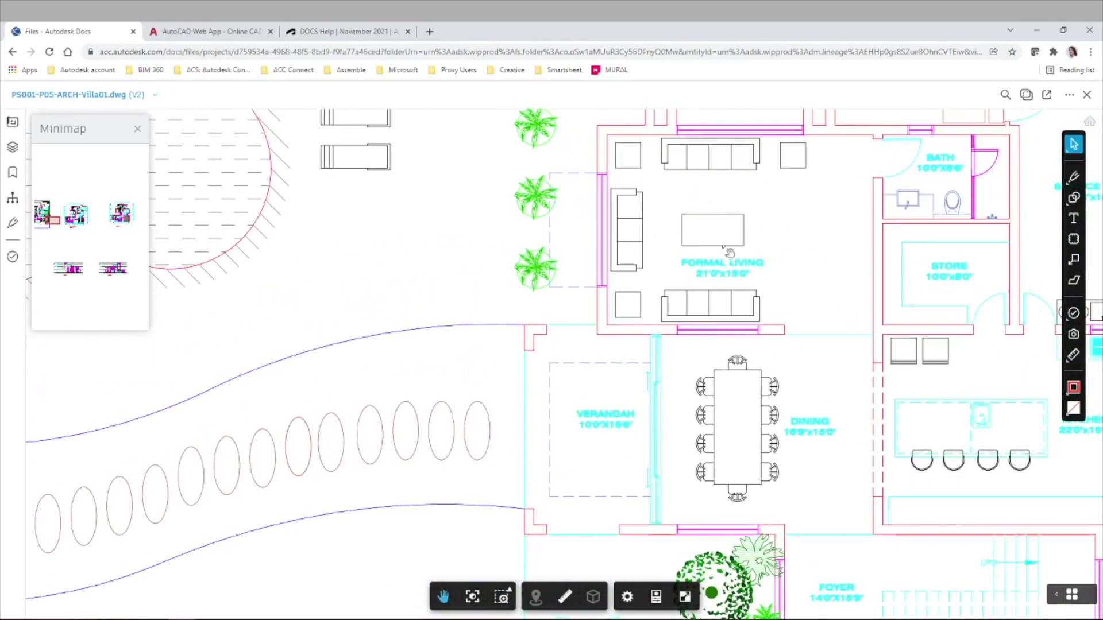
scroll(821, 249, down, 5)
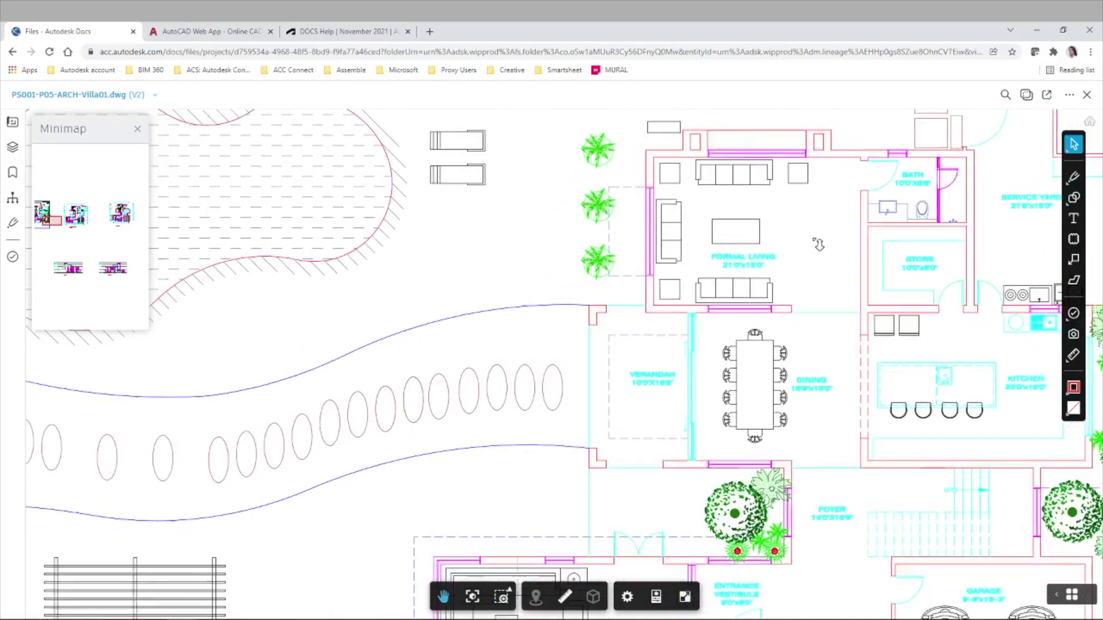
scroll(823, 251, down, 2)
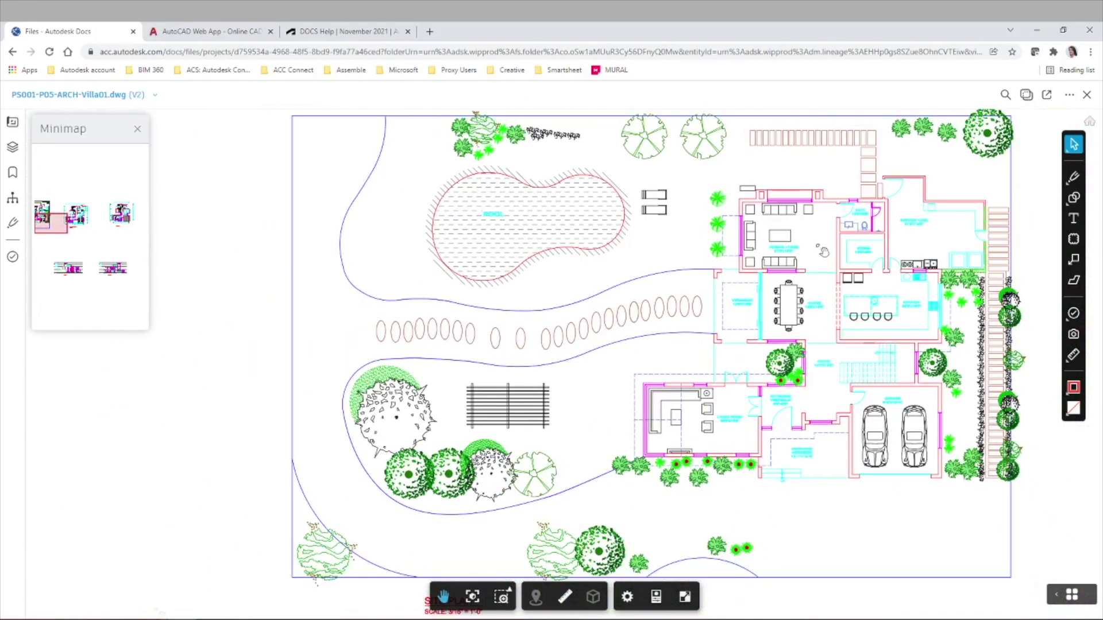
click(1027, 95)
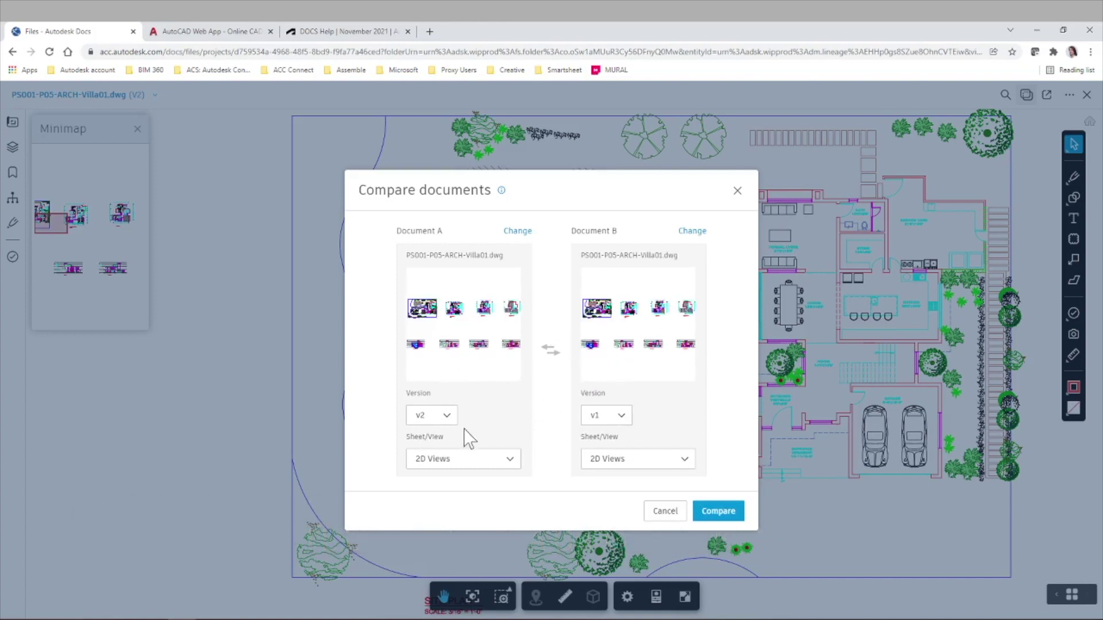
Compare V2 against V1, zoom into the red and blue differences, fit the sheet, then exit.
click(718, 511)
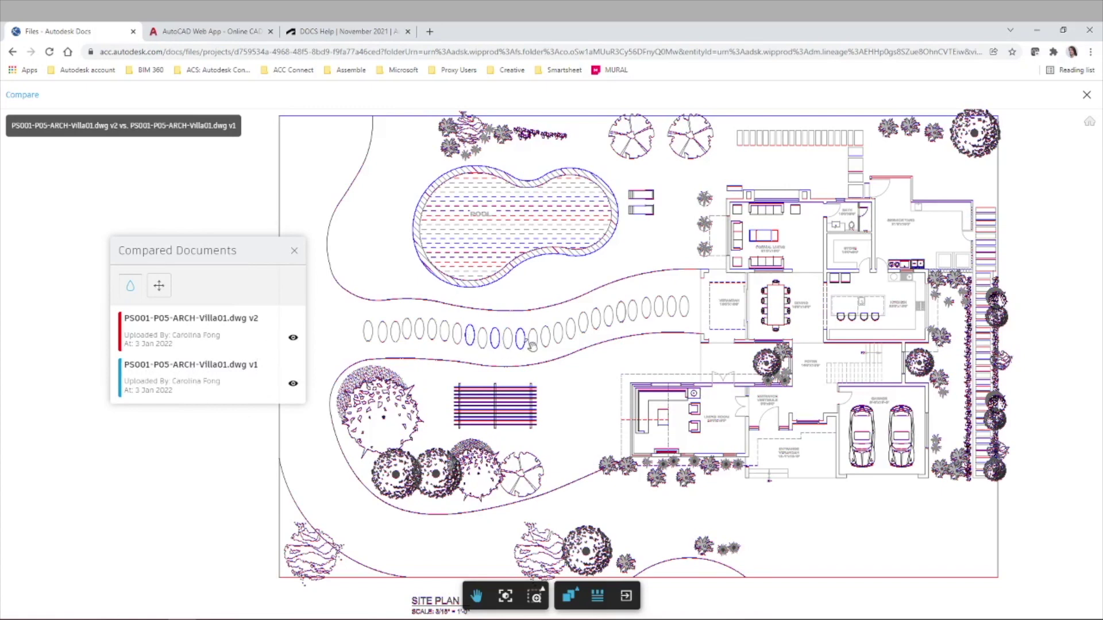
scroll(789, 232, up, 5)
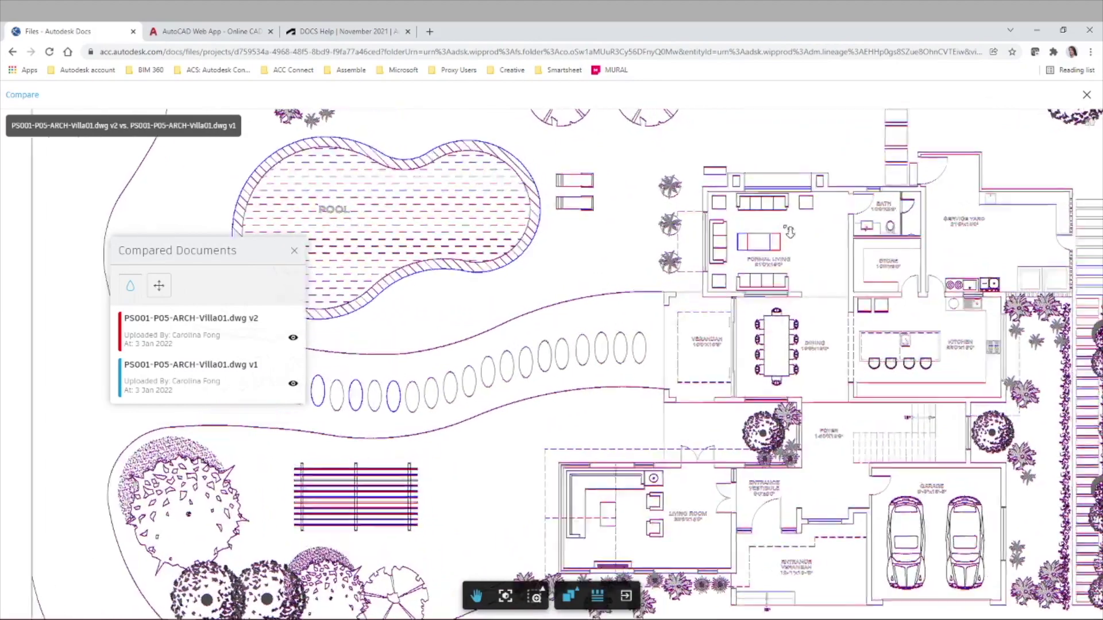
scroll(790, 232, up, 2)
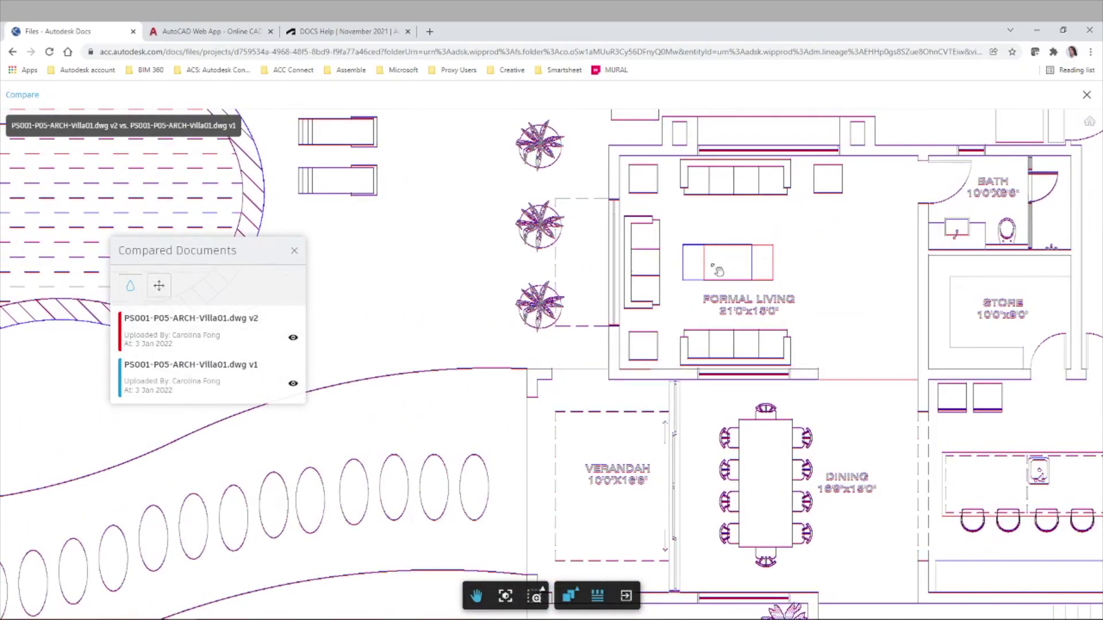
click(506, 597)
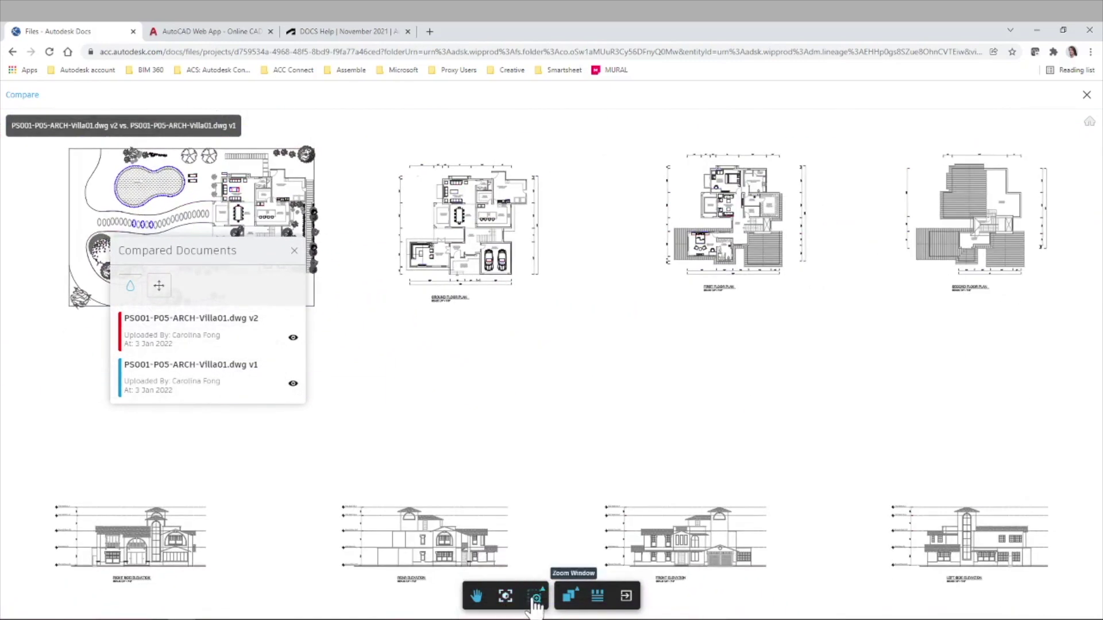
click(538, 600)
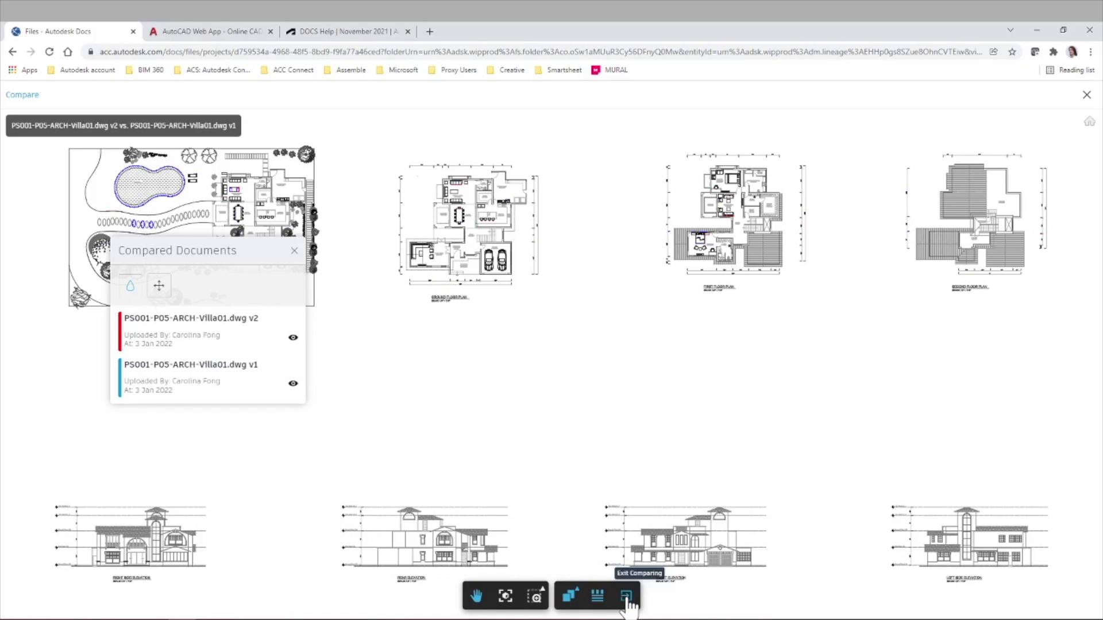
click(626, 598)
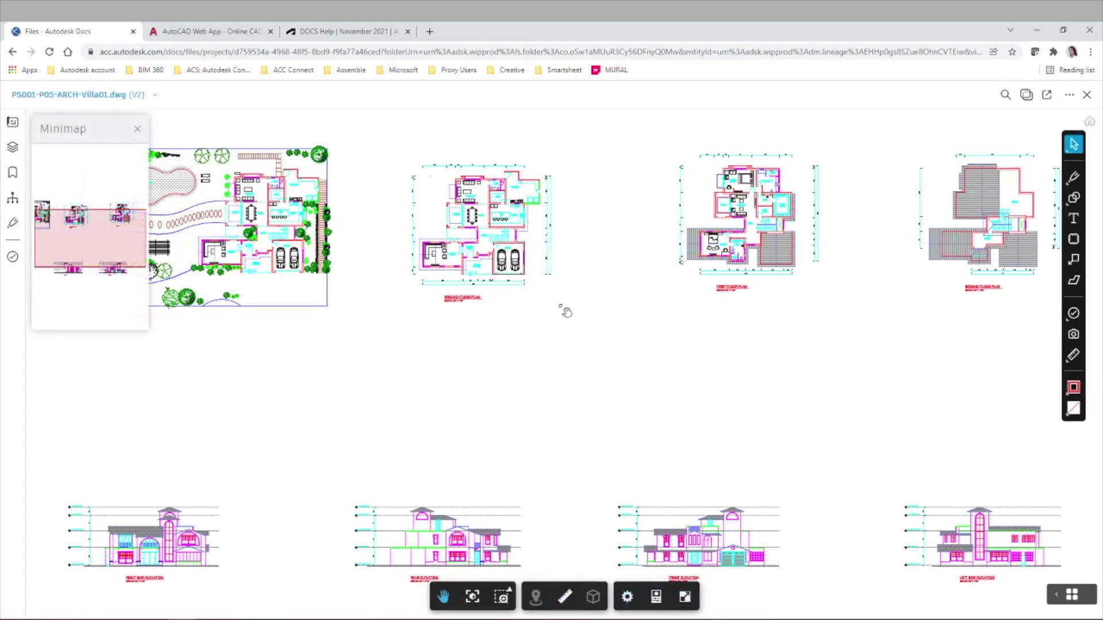
Zoom in and centre the site plan in the V2 viewer.
scroll(261, 240, up, 2)
drag(262, 240, 503, 312)
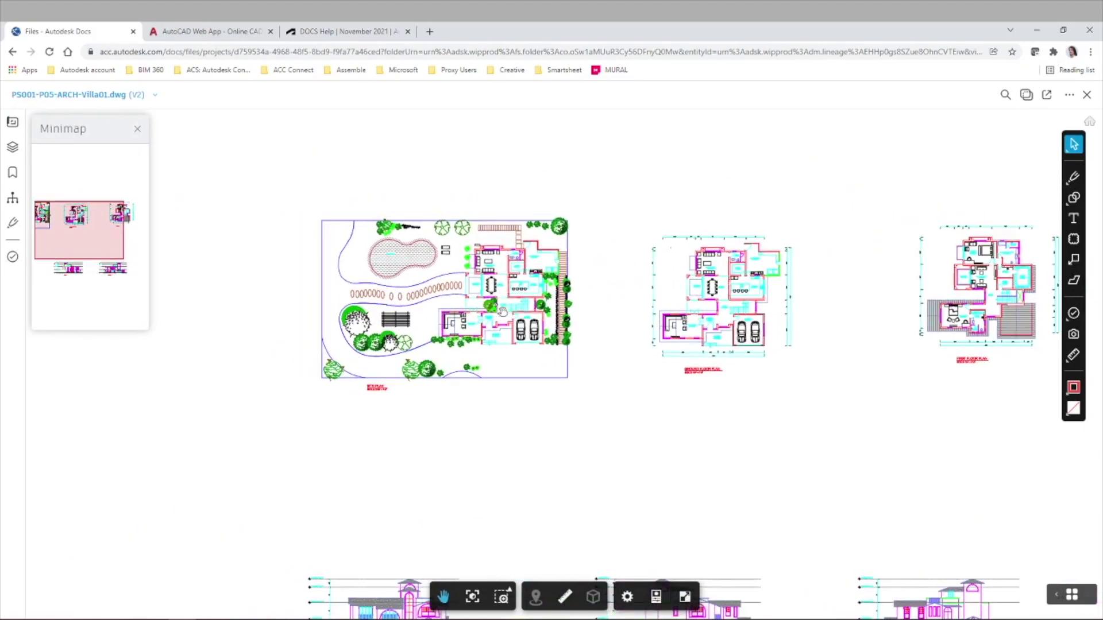
scroll(425, 278, up, 5)
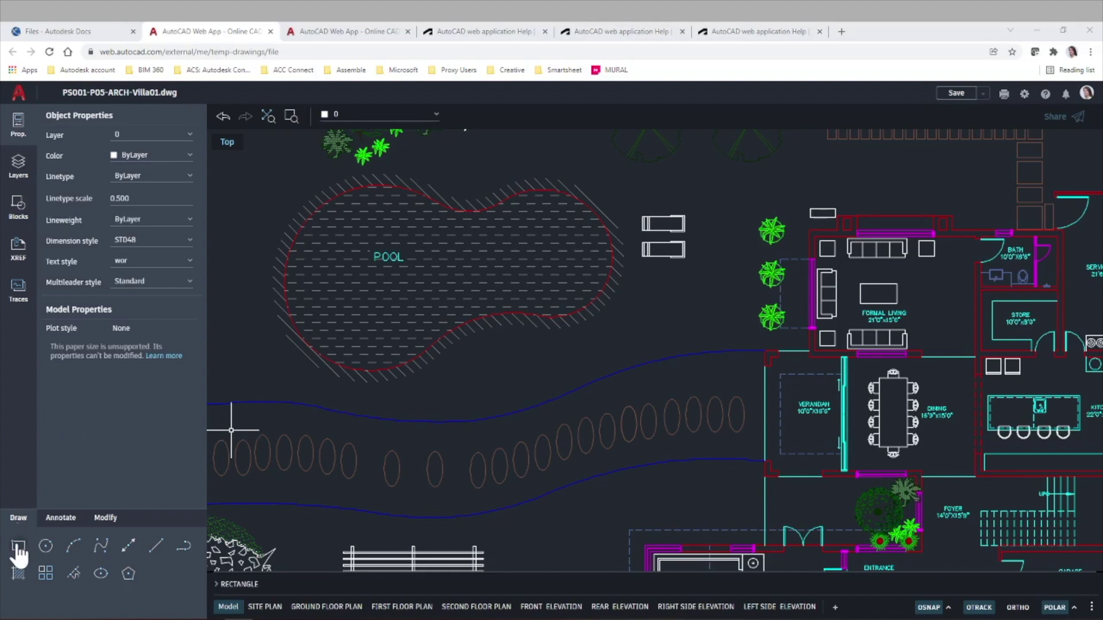
Try out the Circle, Multiline Text and Modify tool sets, ending on the Draw tools.
click(46, 547)
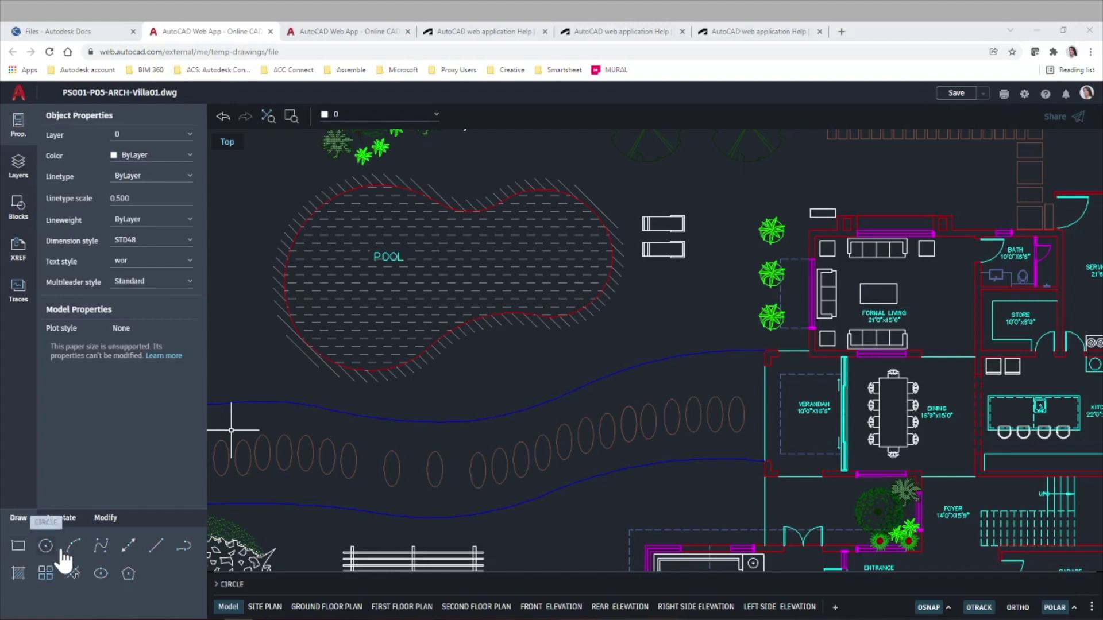
key(Escape)
click(59, 520)
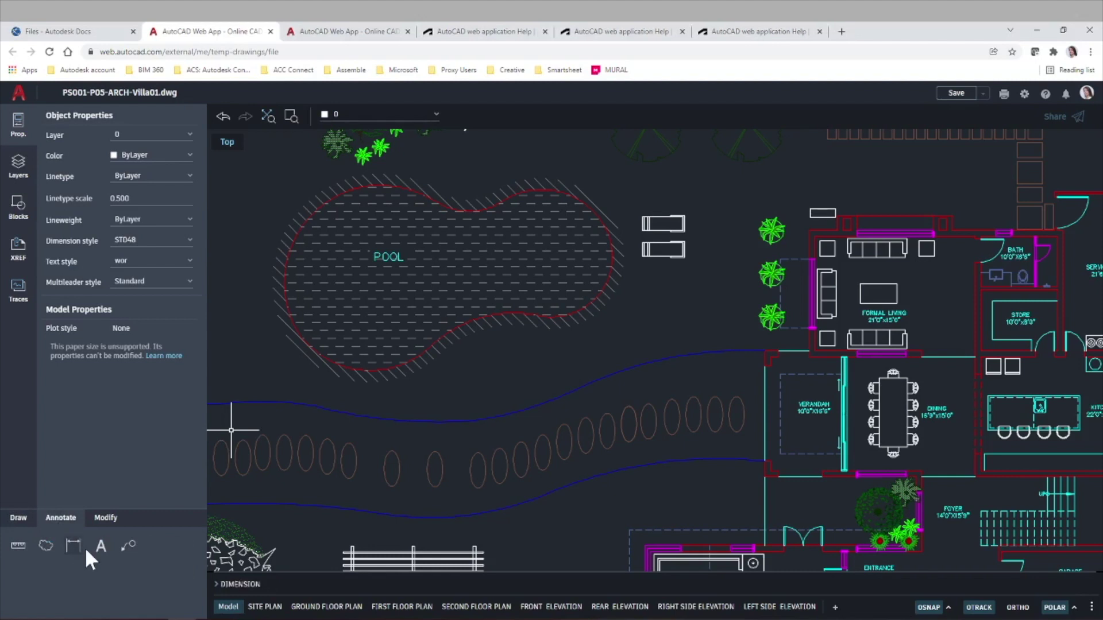
click(100, 550)
key(Escape)
click(107, 520)
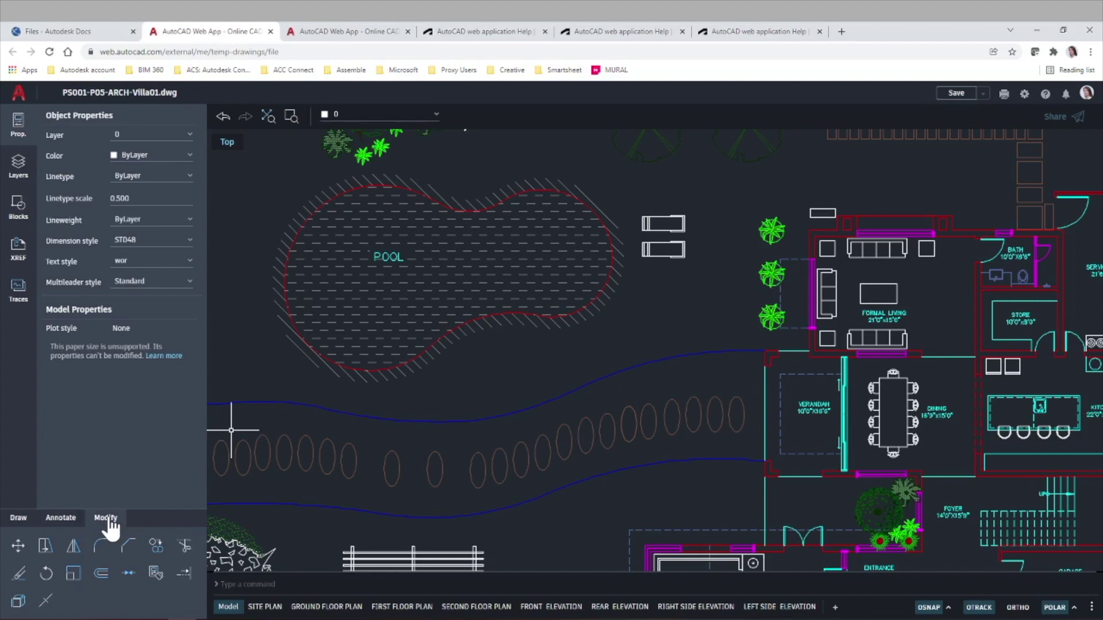
click(19, 520)
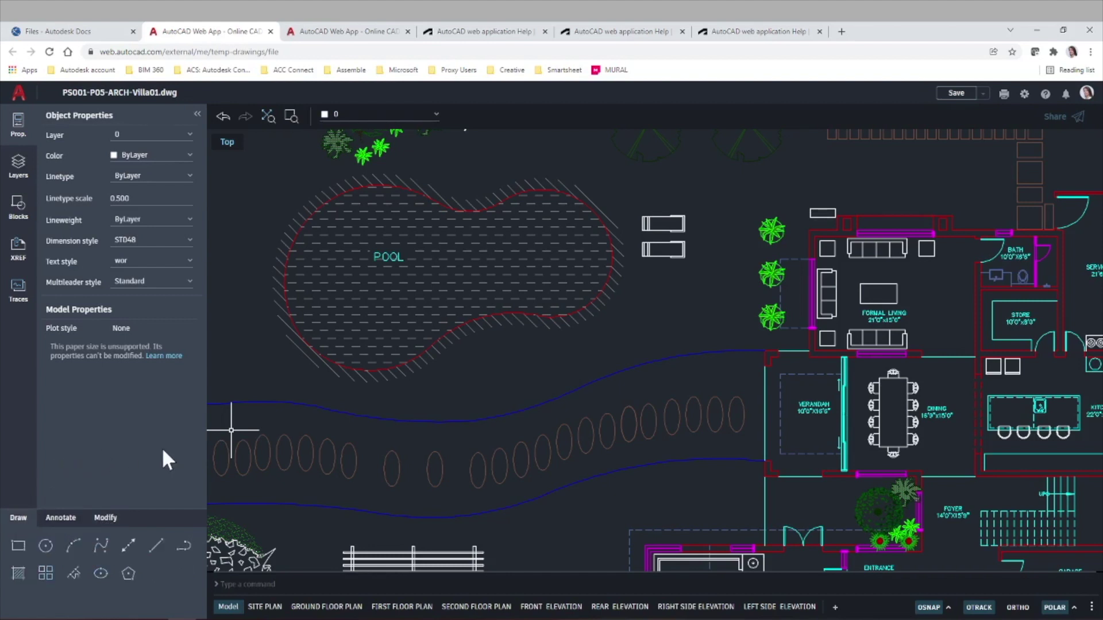
click(247, 584)
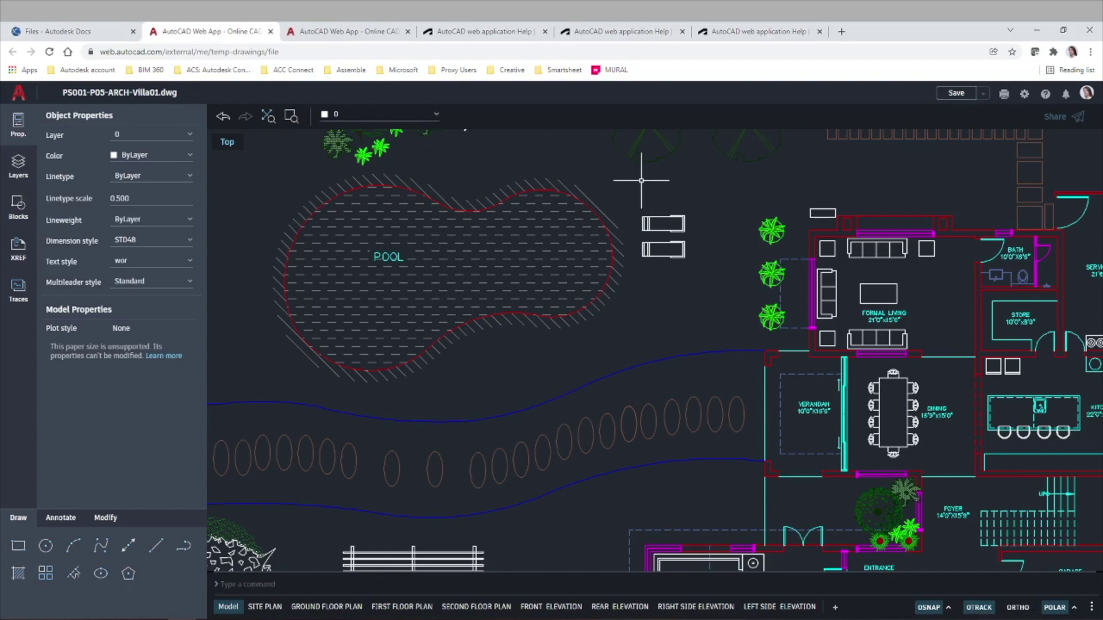
Open AutoCAD Web App Help and scroll through its Frequently Asked Questions page.
click(1045, 96)
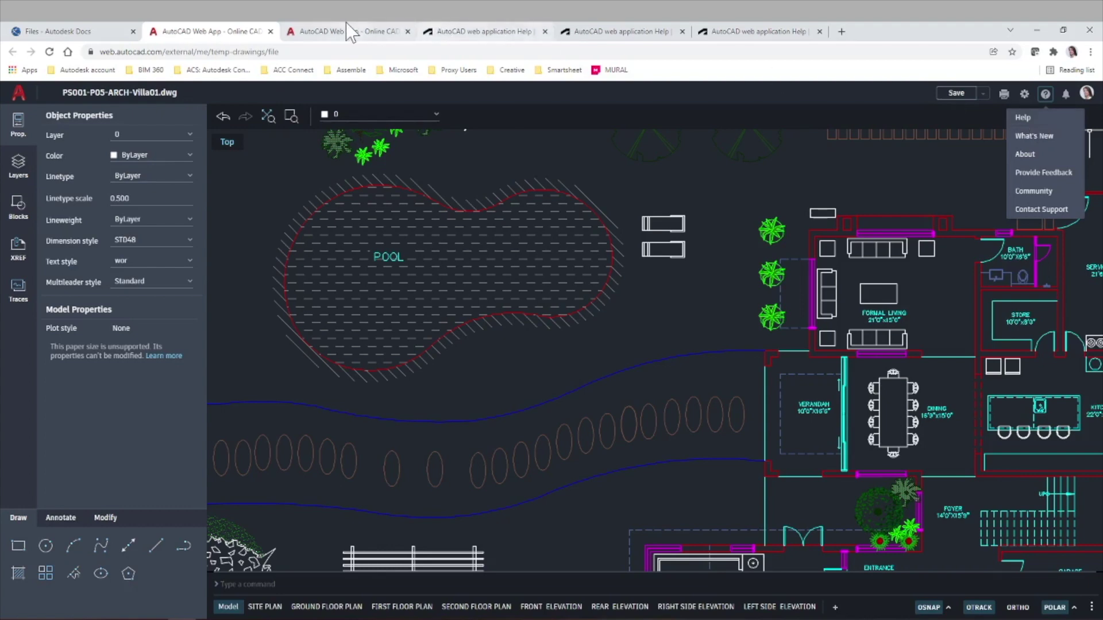
click(477, 31)
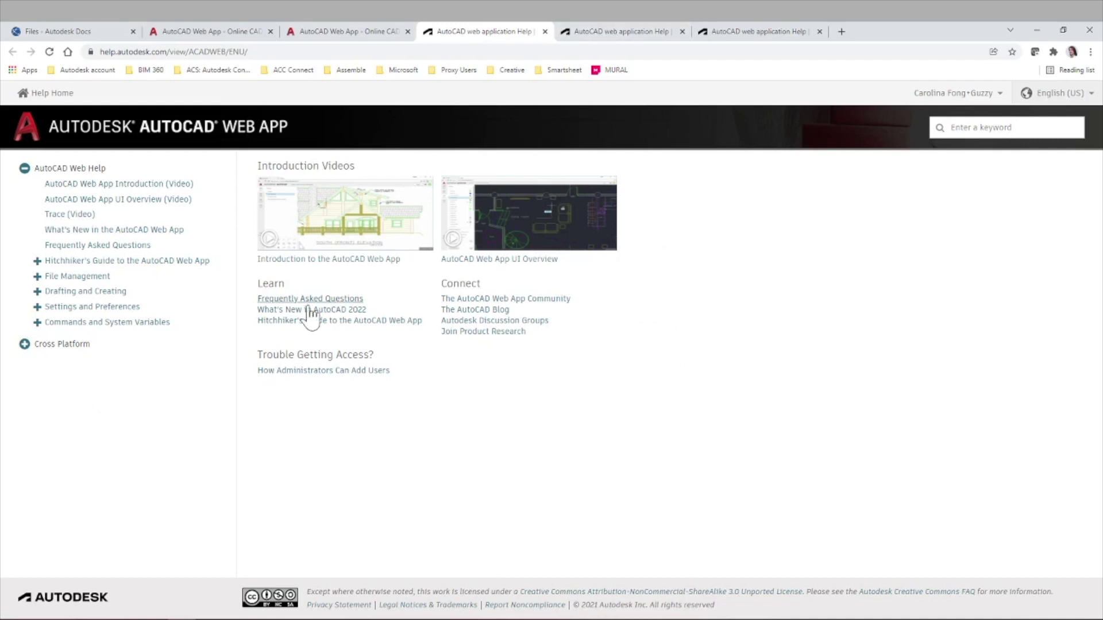
click(637, 32)
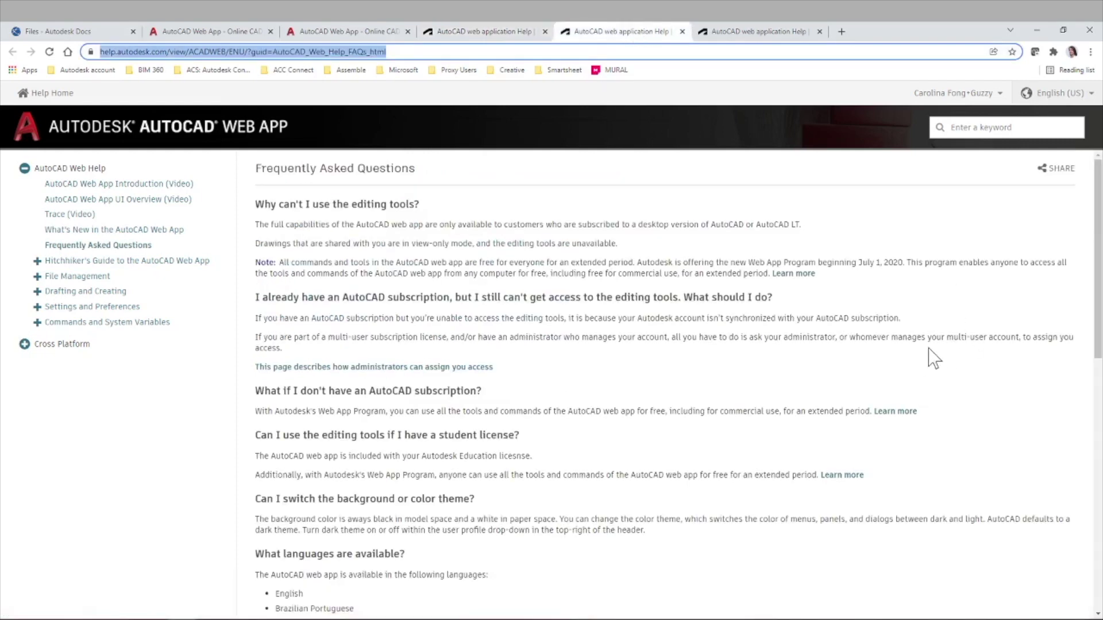
scroll(935, 356, down, 4)
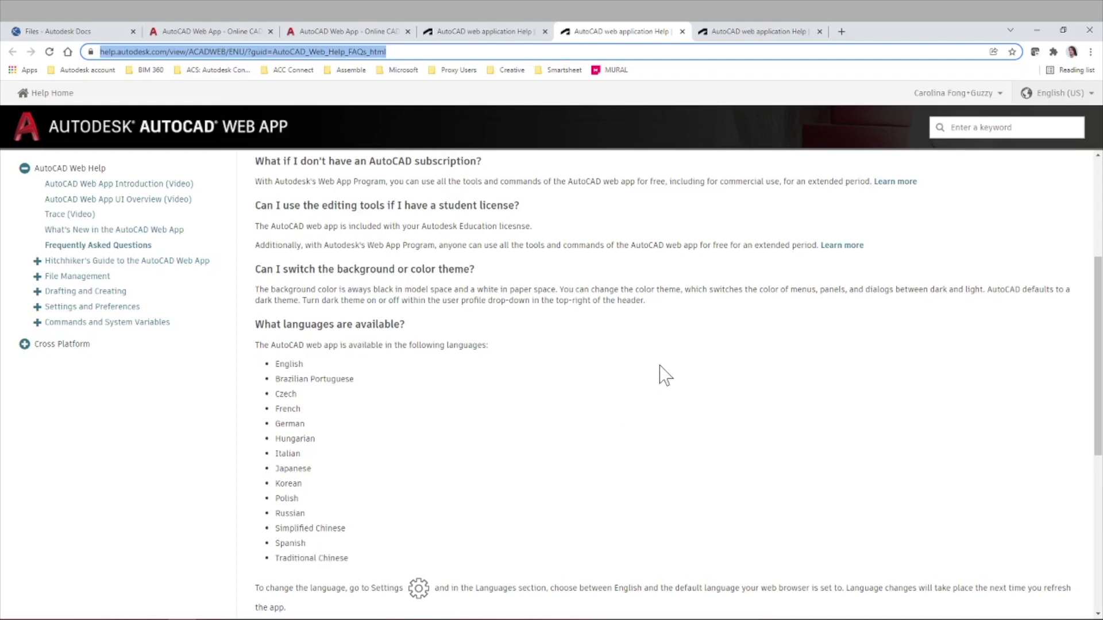
scroll(666, 377, down, 6)
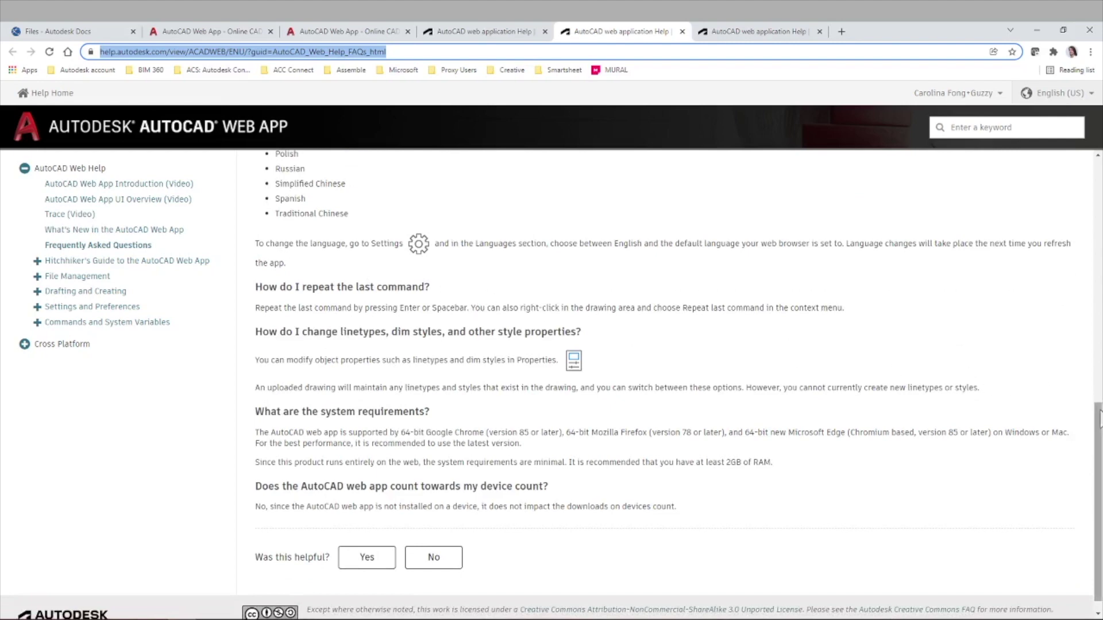
drag(1100, 414, 1100, 195)
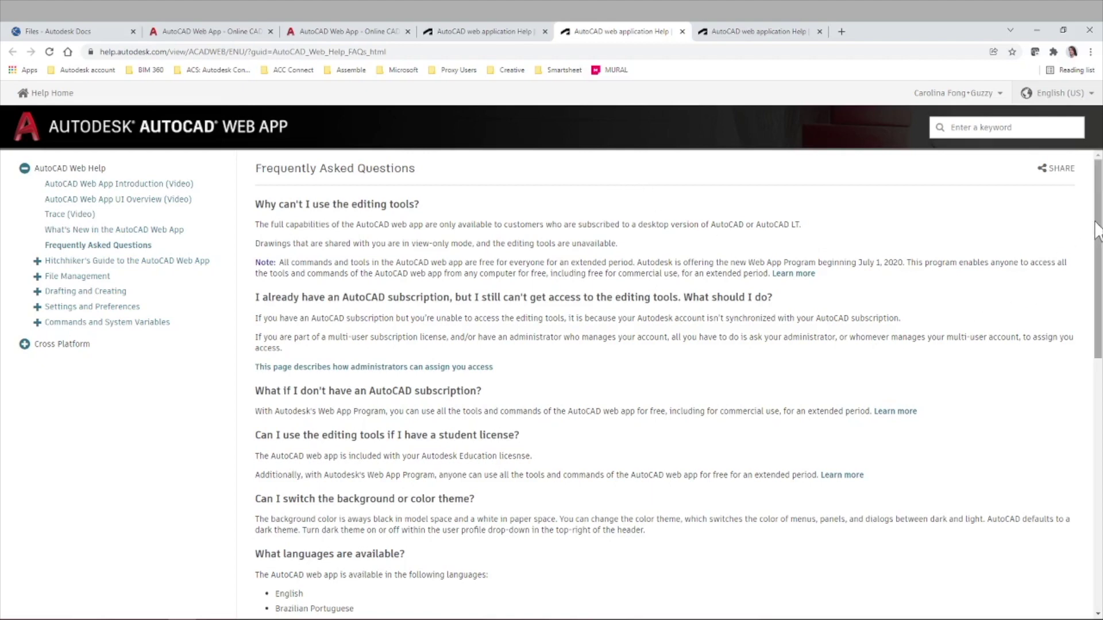
Read the FAQ on student licences, which says the web app is included with Autodesk Education.
drag(1095, 221, 1100, 265)
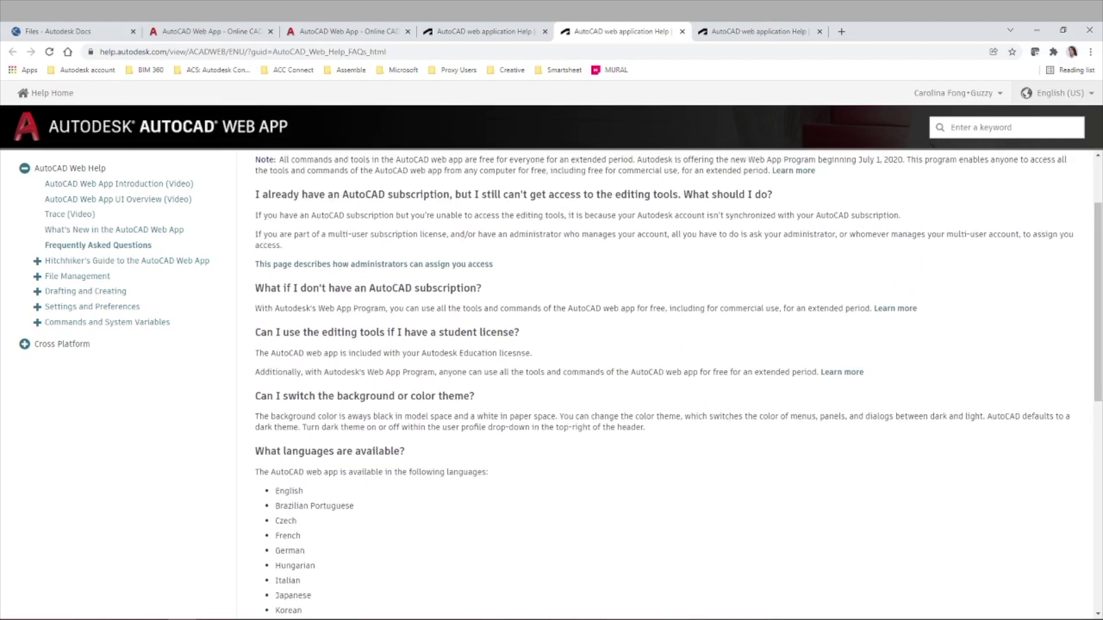
drag(261, 332, 520, 333)
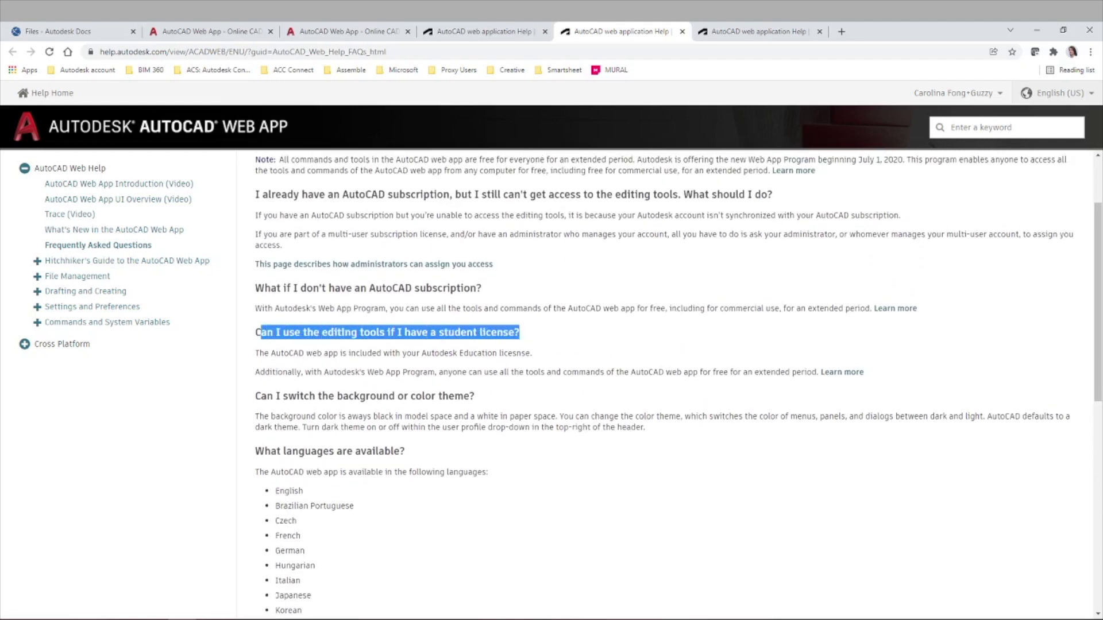
click(563, 343)
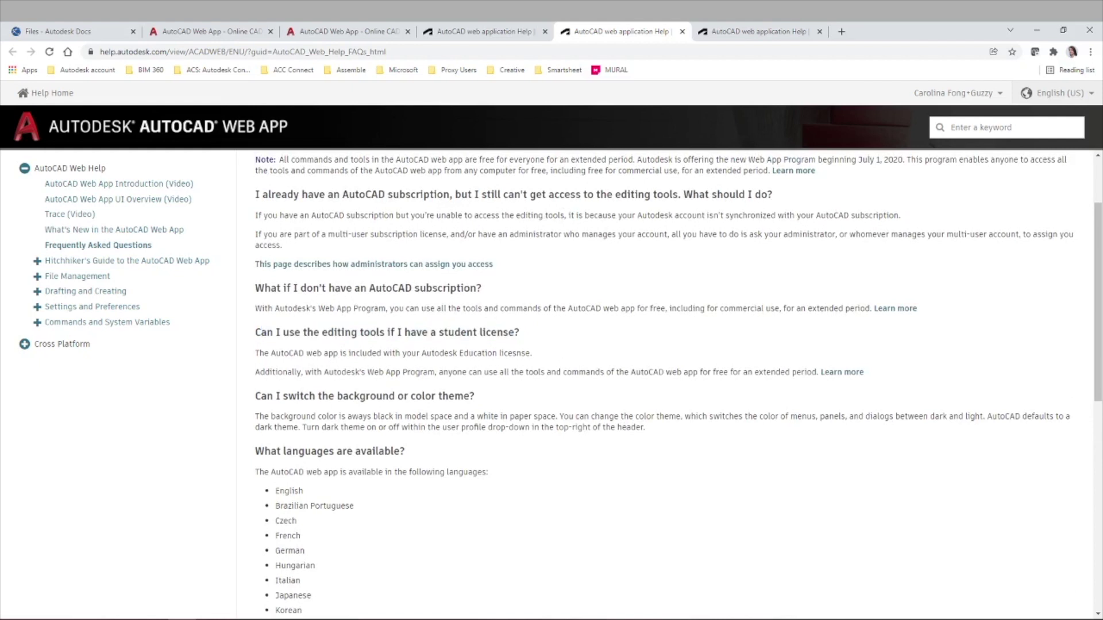
drag(258, 353, 536, 356)
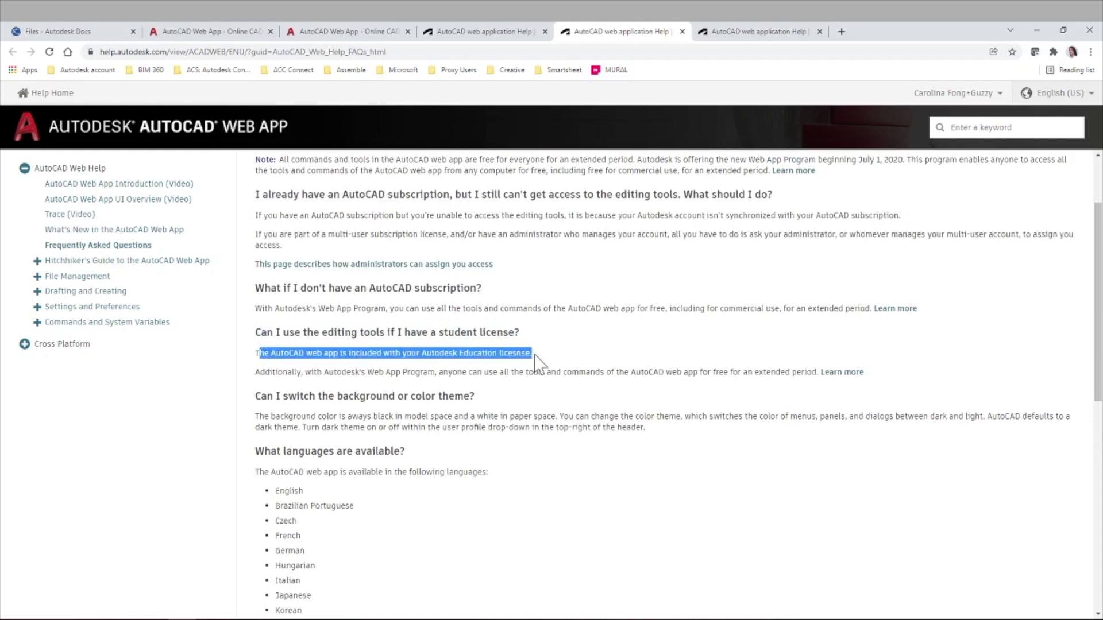
click(583, 347)
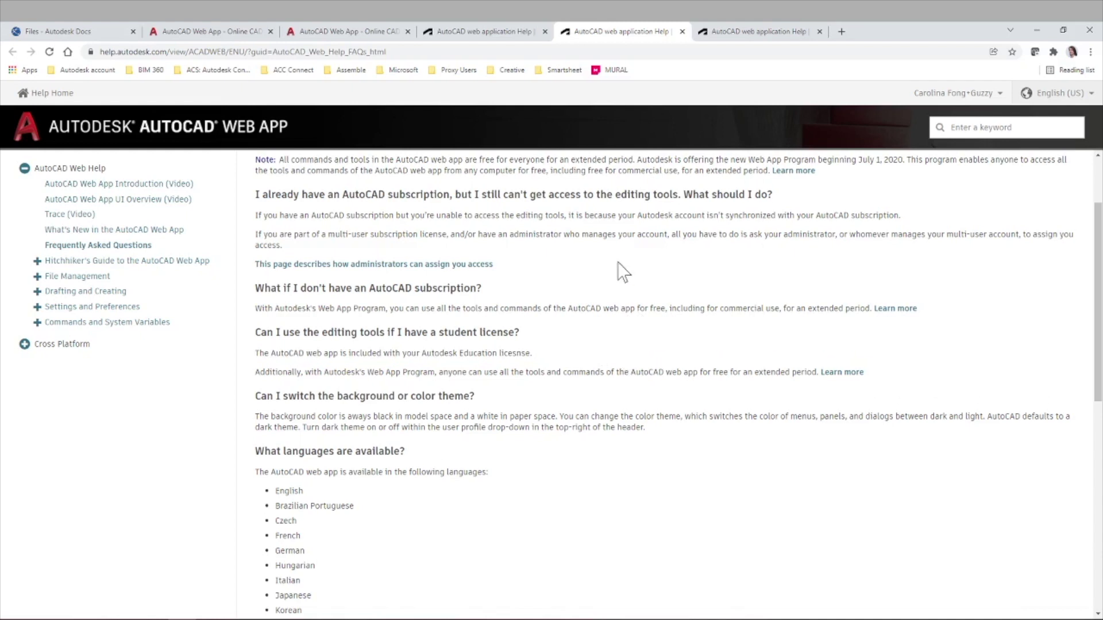
Leave help and close the drawing viewer to show the WIP file list with Villa01 at V2.
click(494, 26)
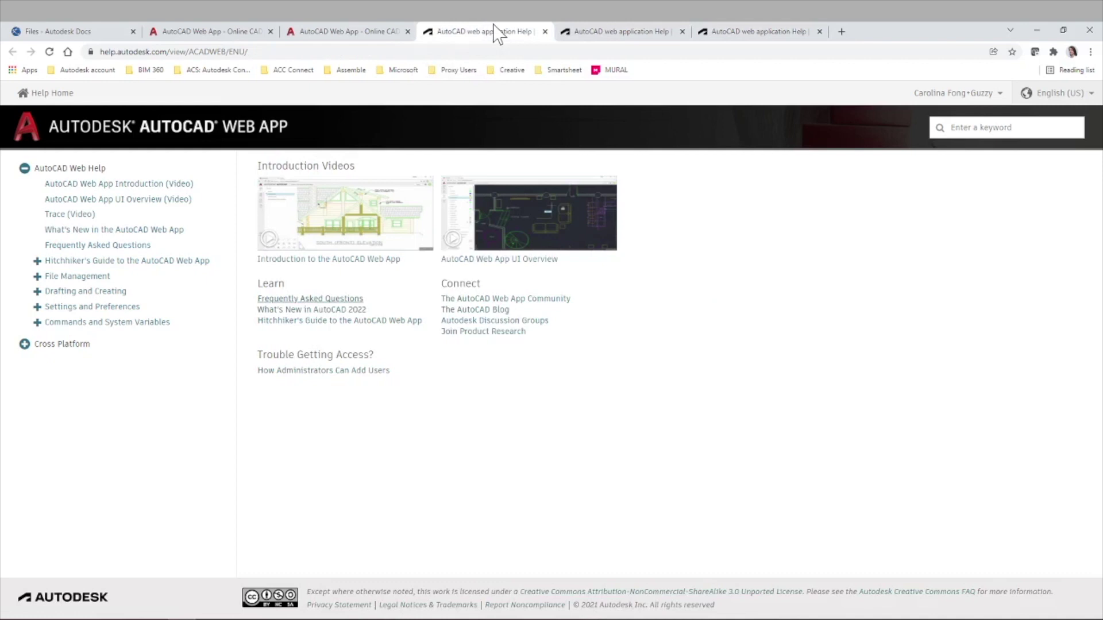
click(355, 31)
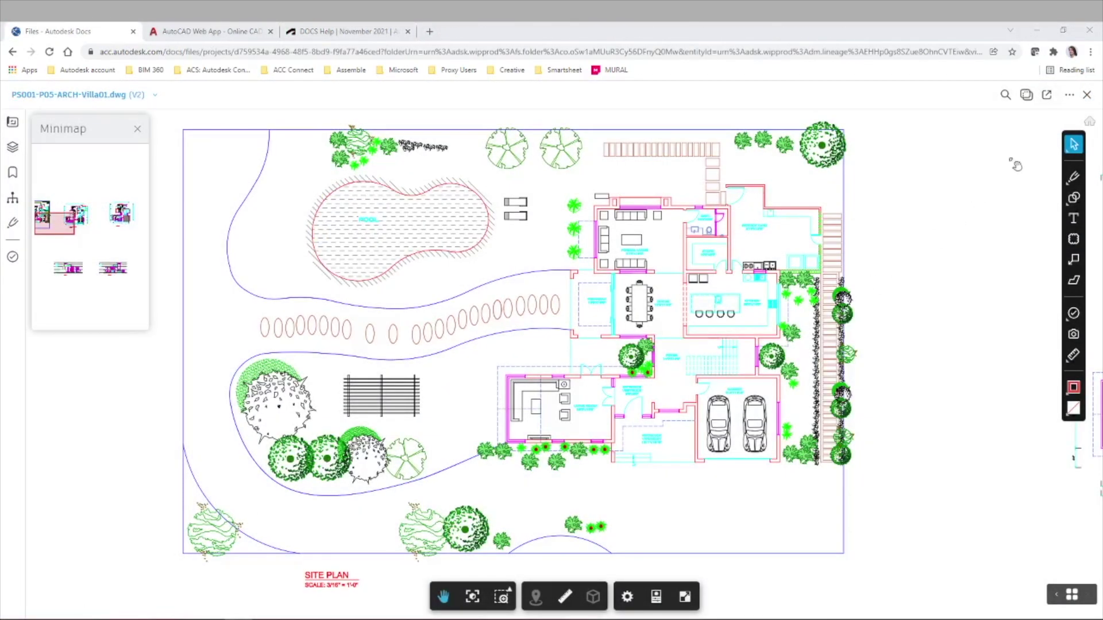
click(1087, 94)
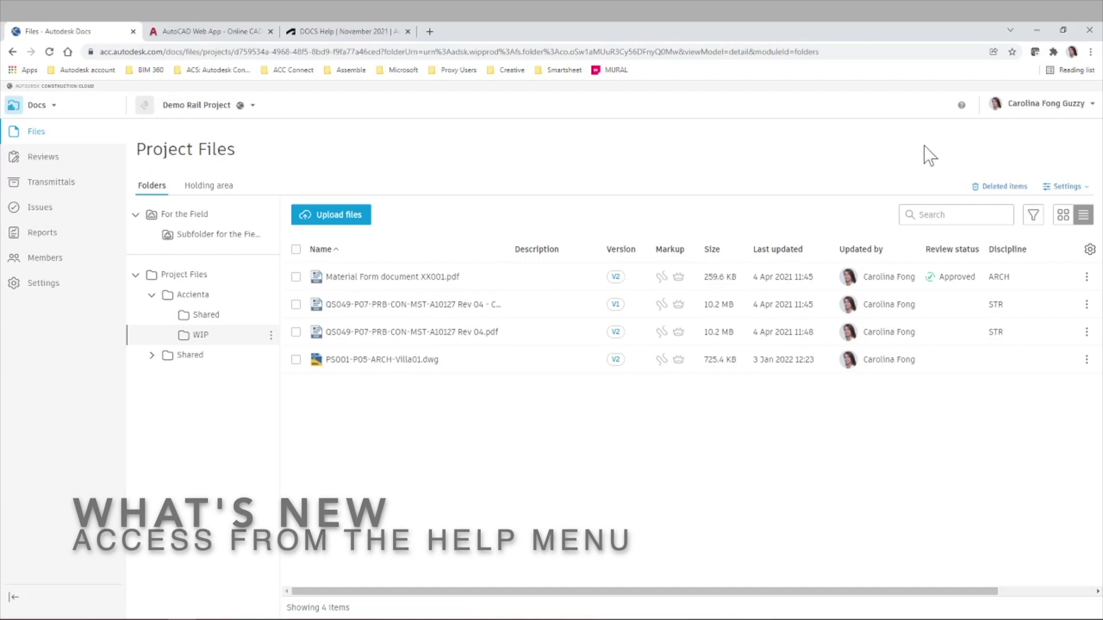
Open the Autodesk Docs Help site from the ? menu.
click(961, 105)
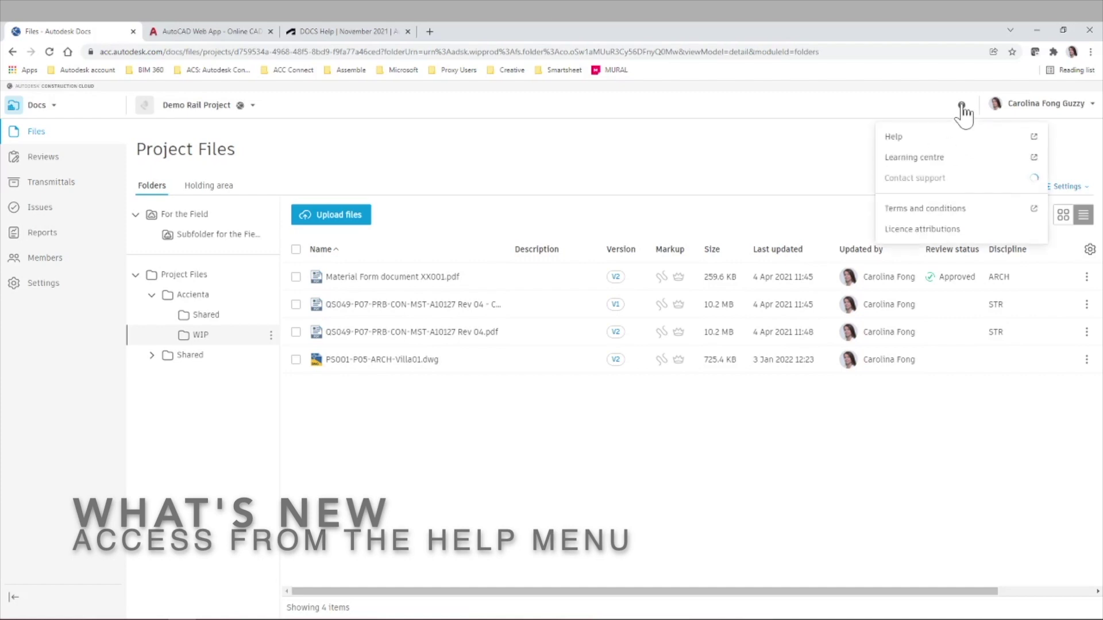
click(941, 140)
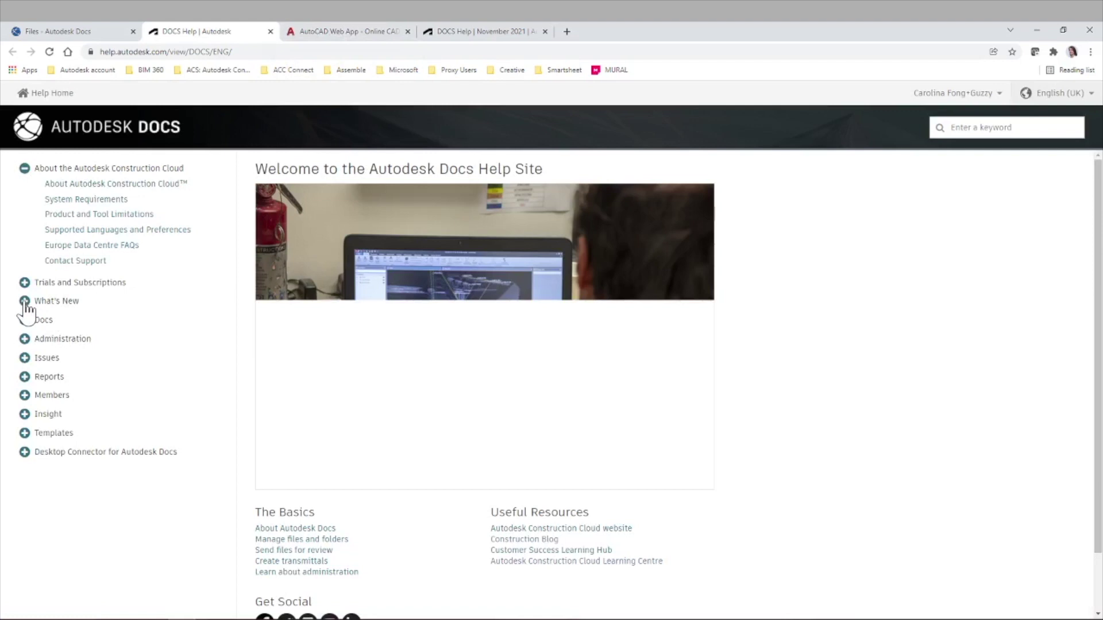
Open What's New > November 2021 and review the 'Open and edit DWG with AutoCAD' entry.
click(25, 302)
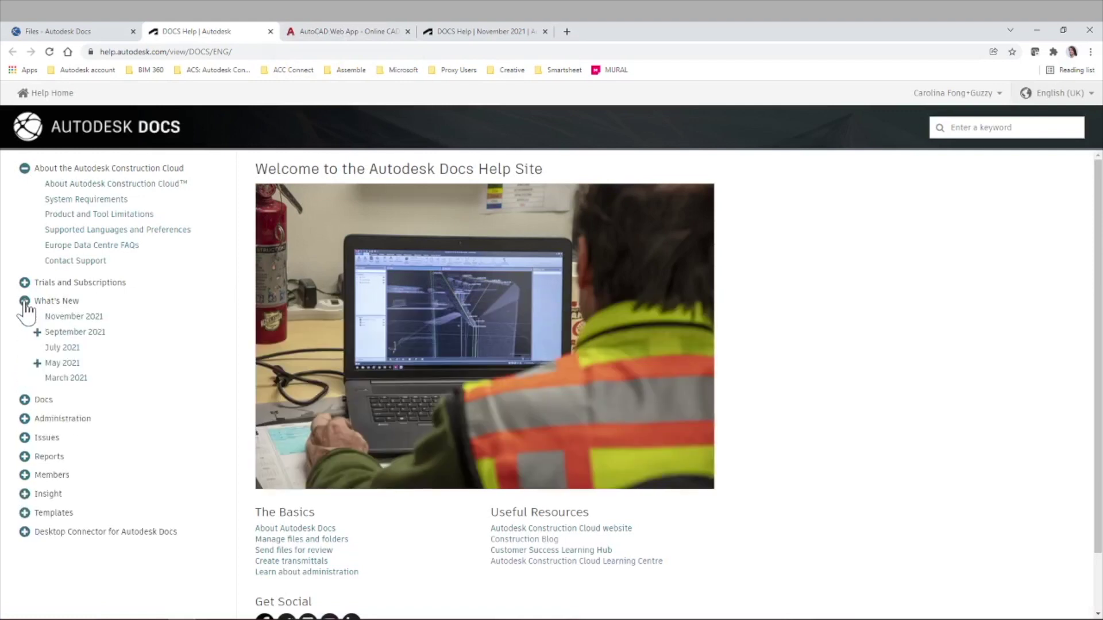
click(63, 320)
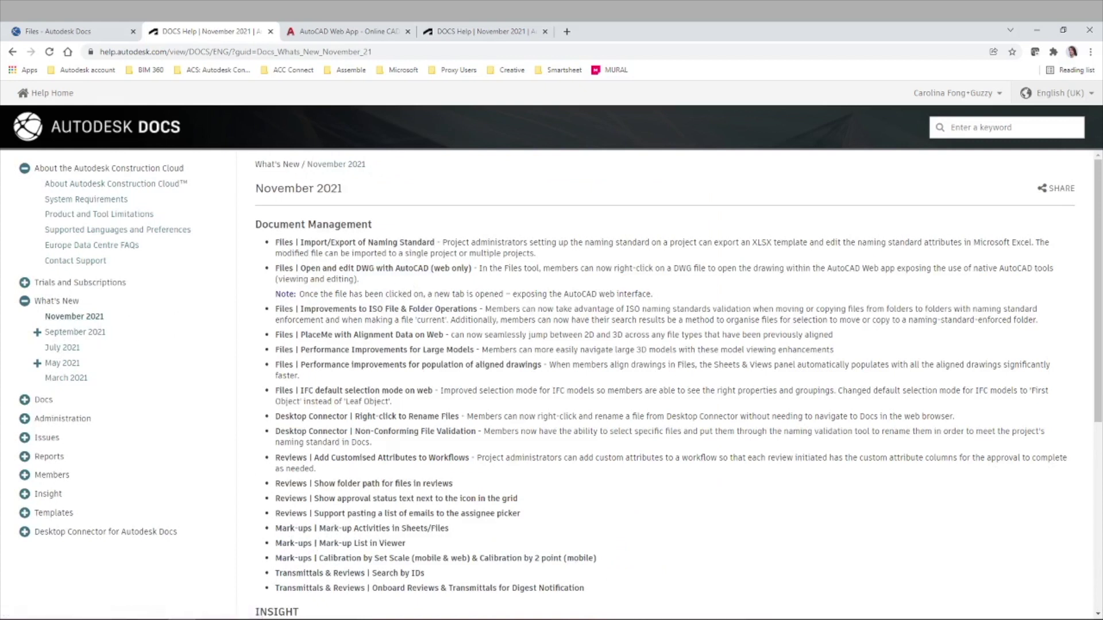
drag(275, 268, 479, 268)
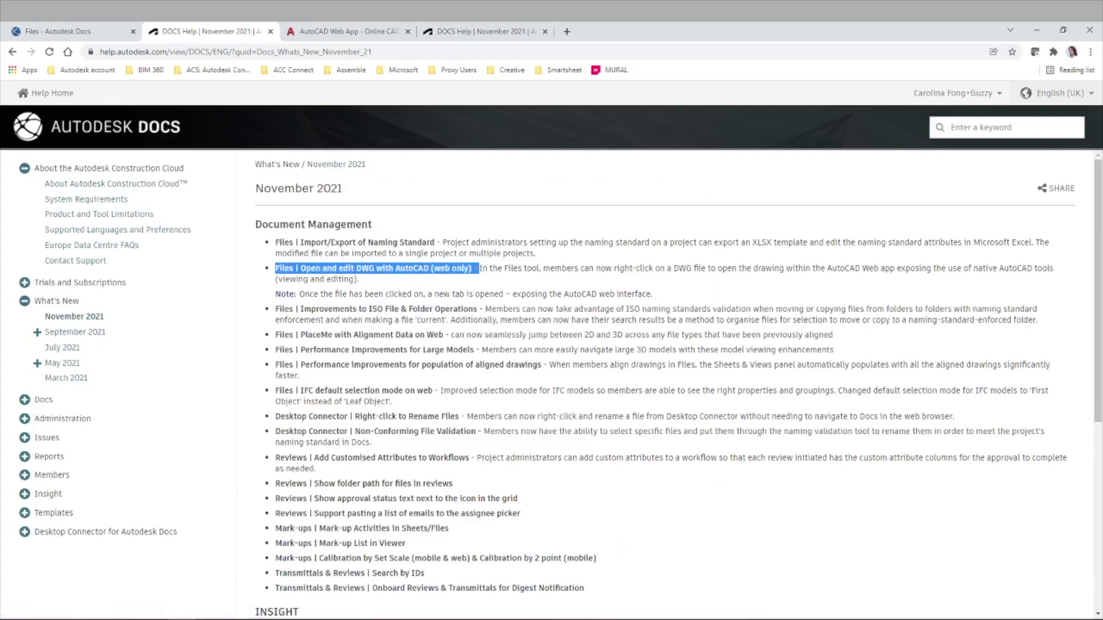
click(481, 279)
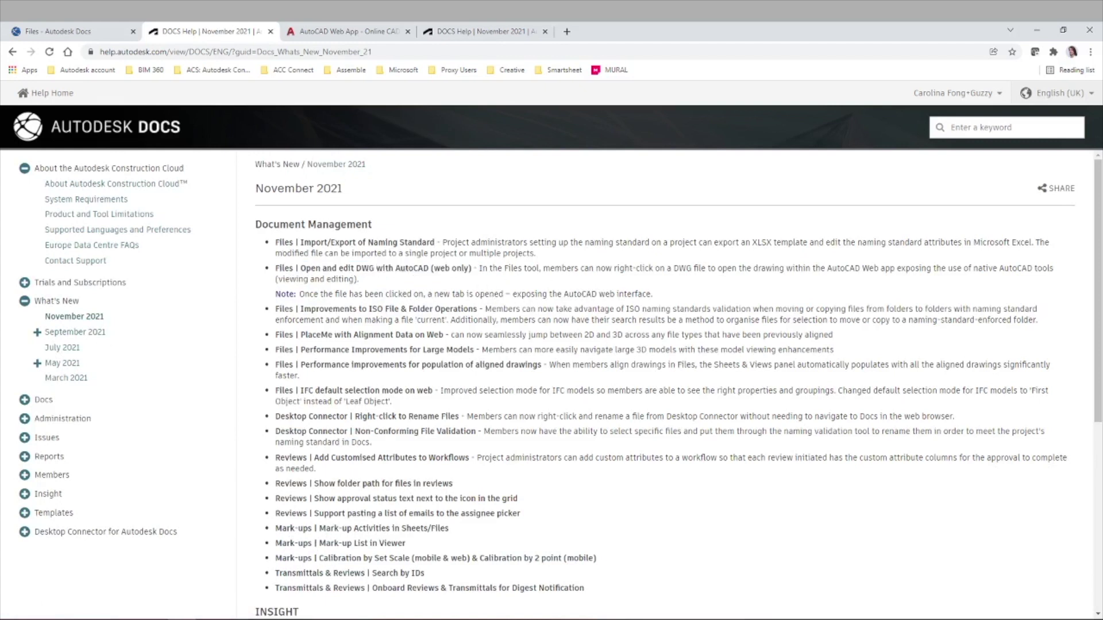